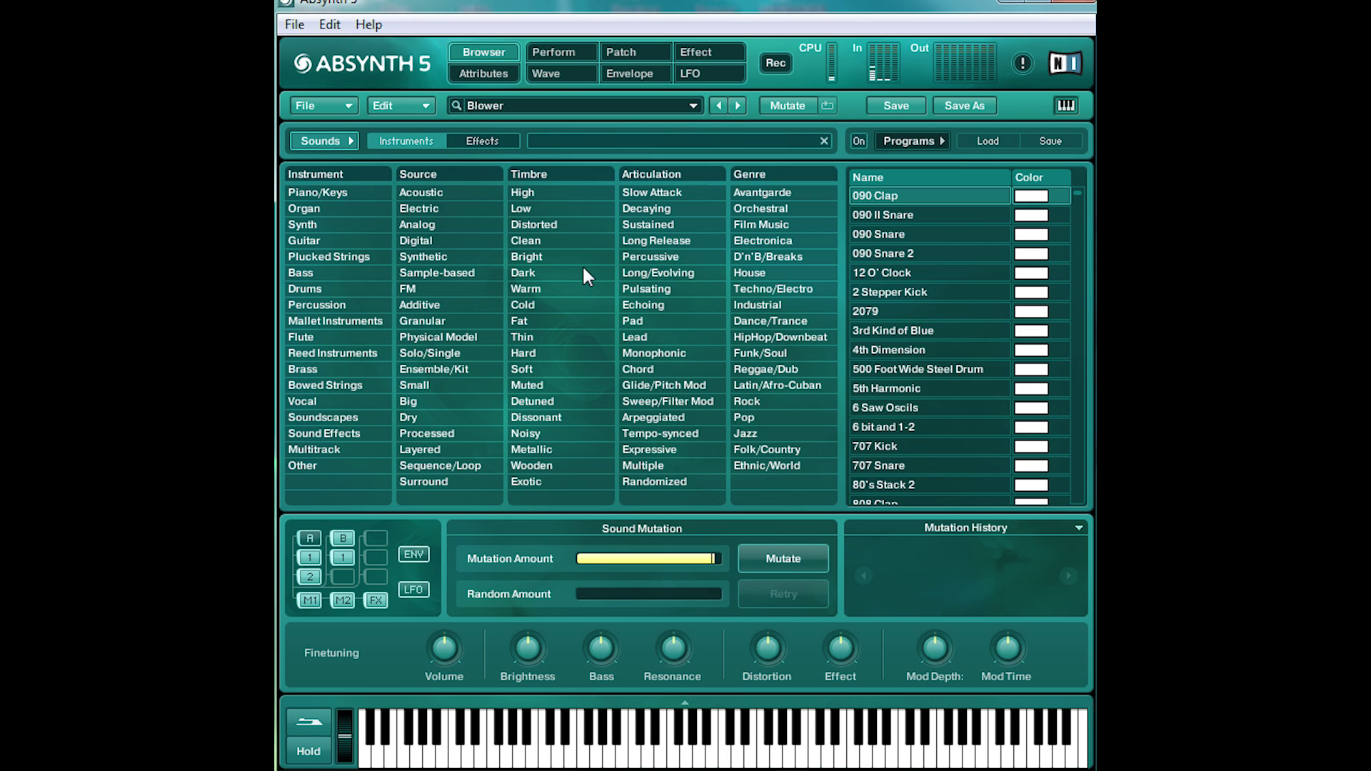
Load the Blue Lotus preset from the sound list
key("Down")
key("Down")
key("Down")
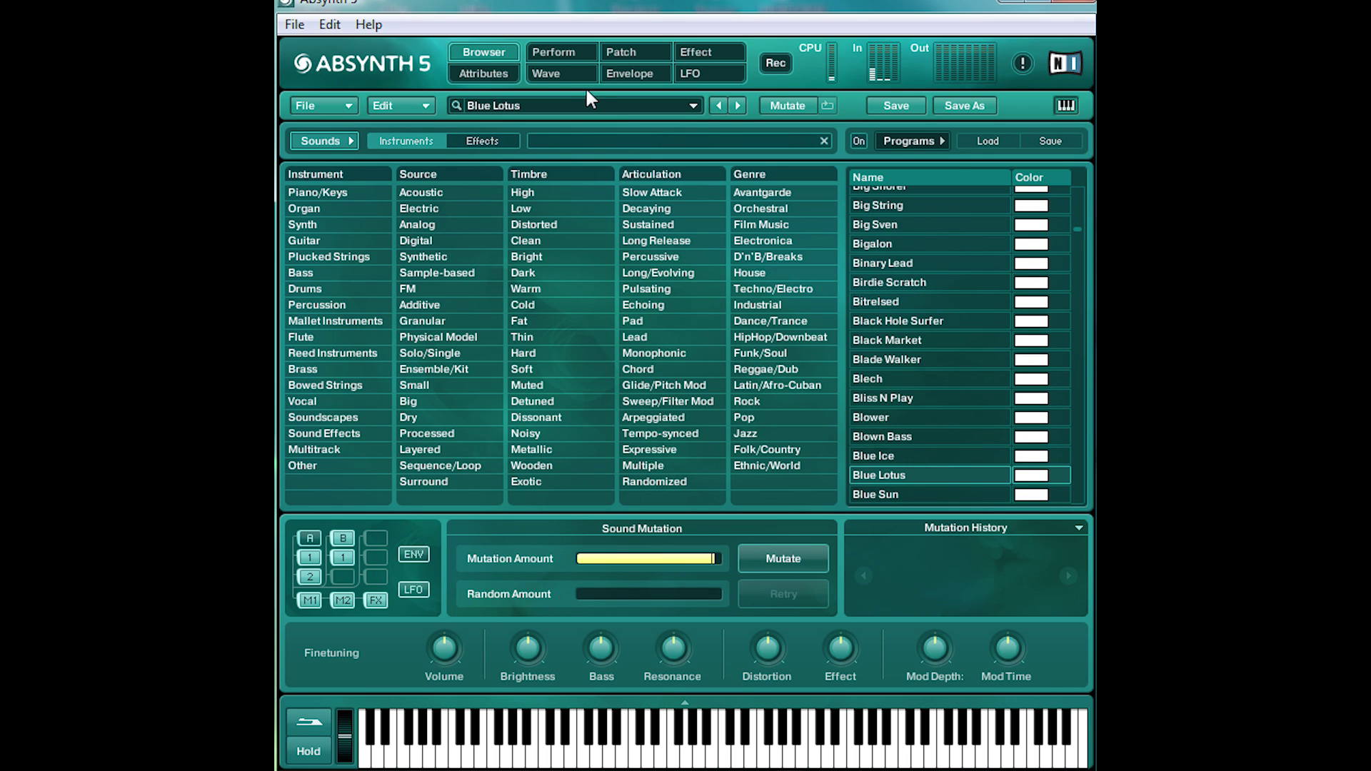
Redraw the Waveshape A1 waveform freehand, then reshape the amplitudes and phases of its middle harmonics in the spectrum
left_click(568, 78)
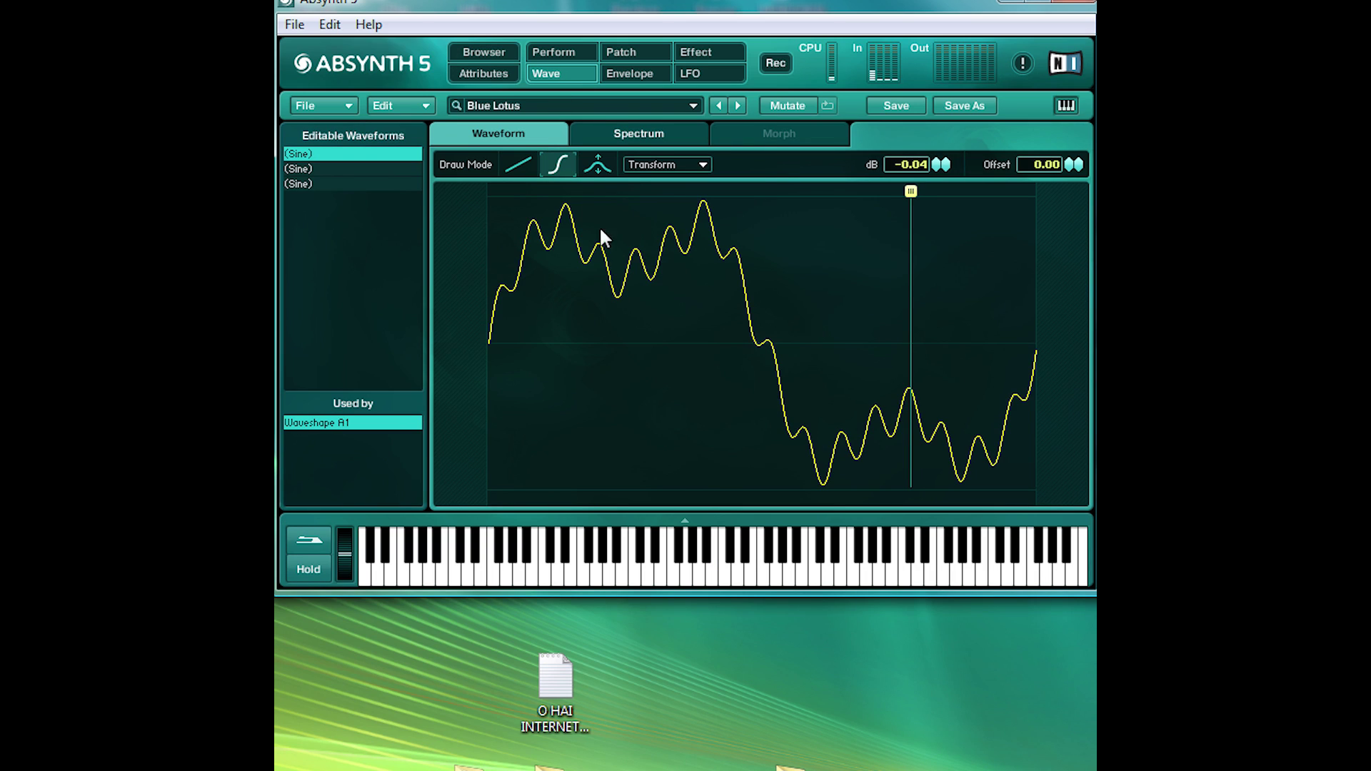
mouse_move(914, 392)
left_mouse_down()
mouse_move(620, 277)
mouse_move(714, 491)
mouse_move(667, 436)
mouse_move(799, 236)
mouse_move(864, 386)
mouse_move(830, 443)
mouse_move(867, 269)
mouse_move(880, 310)
mouse_move(862, 438)
mouse_move(874, 372)
mouse_move(875, 459)
mouse_move(921, 429)
mouse_move(954, 170)
mouse_move(1052, 131)
left_mouse_up()
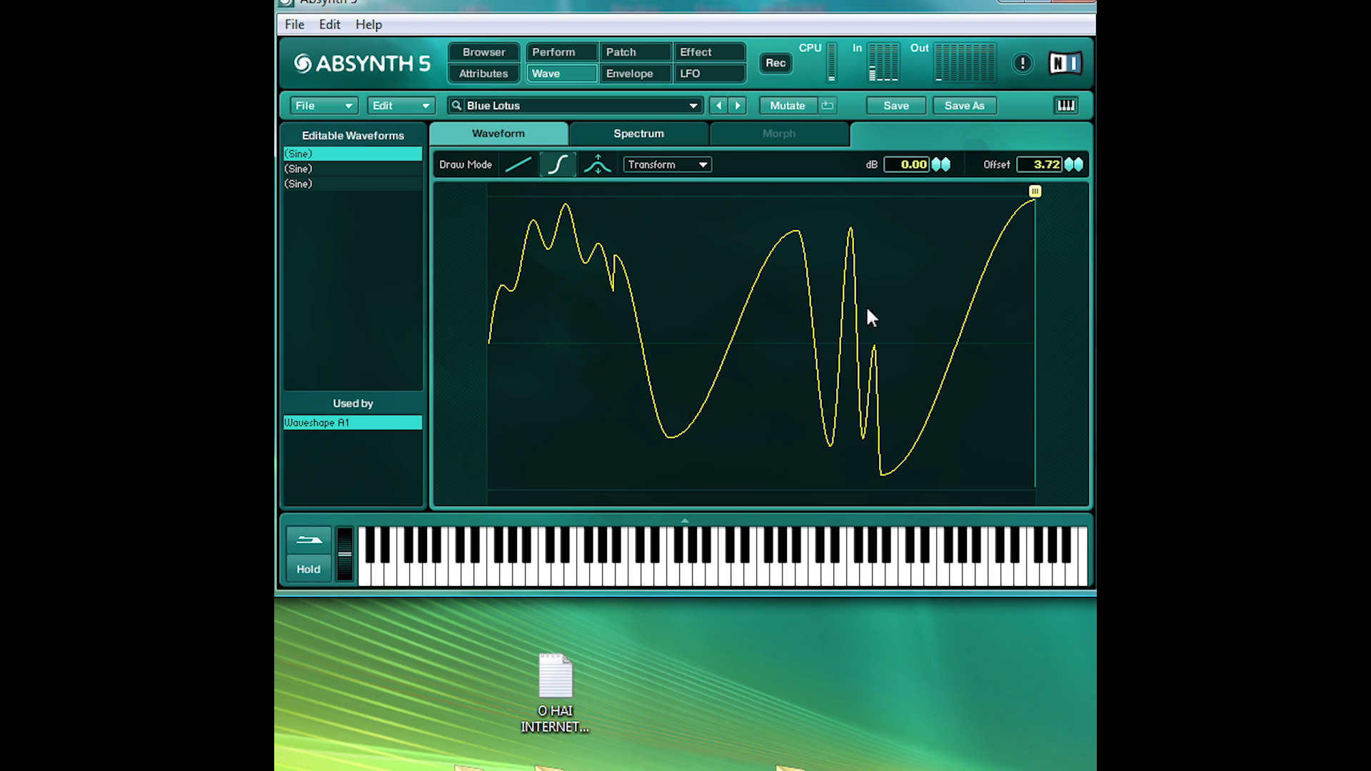
left_click(640, 135)
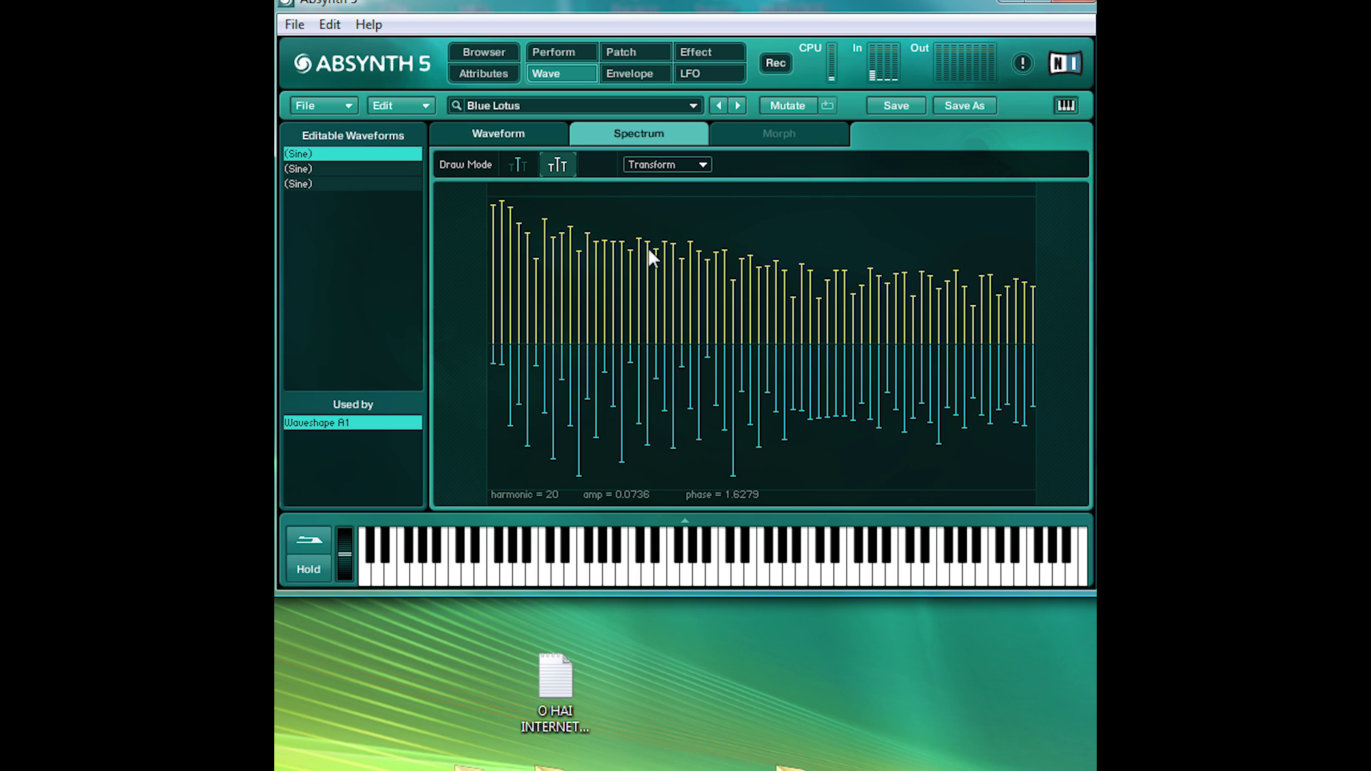
mouse_move(633, 246)
left_mouse_down()
mouse_move(726, 288)
mouse_move(822, 253)
mouse_move(864, 279)
mouse_move(919, 259)
mouse_move(937, 283)
left_mouse_up()
mouse_move(897, 404)
left_mouse_down()
mouse_move(778, 383)
mouse_move(698, 405)
left_mouse_up()
mouse_move(692, 288)
left_mouse_down()
mouse_move(784, 332)
mouse_move(930, 321)
mouse_move(900, 264)
mouse_move(602, 293)
mouse_move(582, 327)
mouse_move(711, 227)
mouse_move(839, 346)
left_mouse_up()
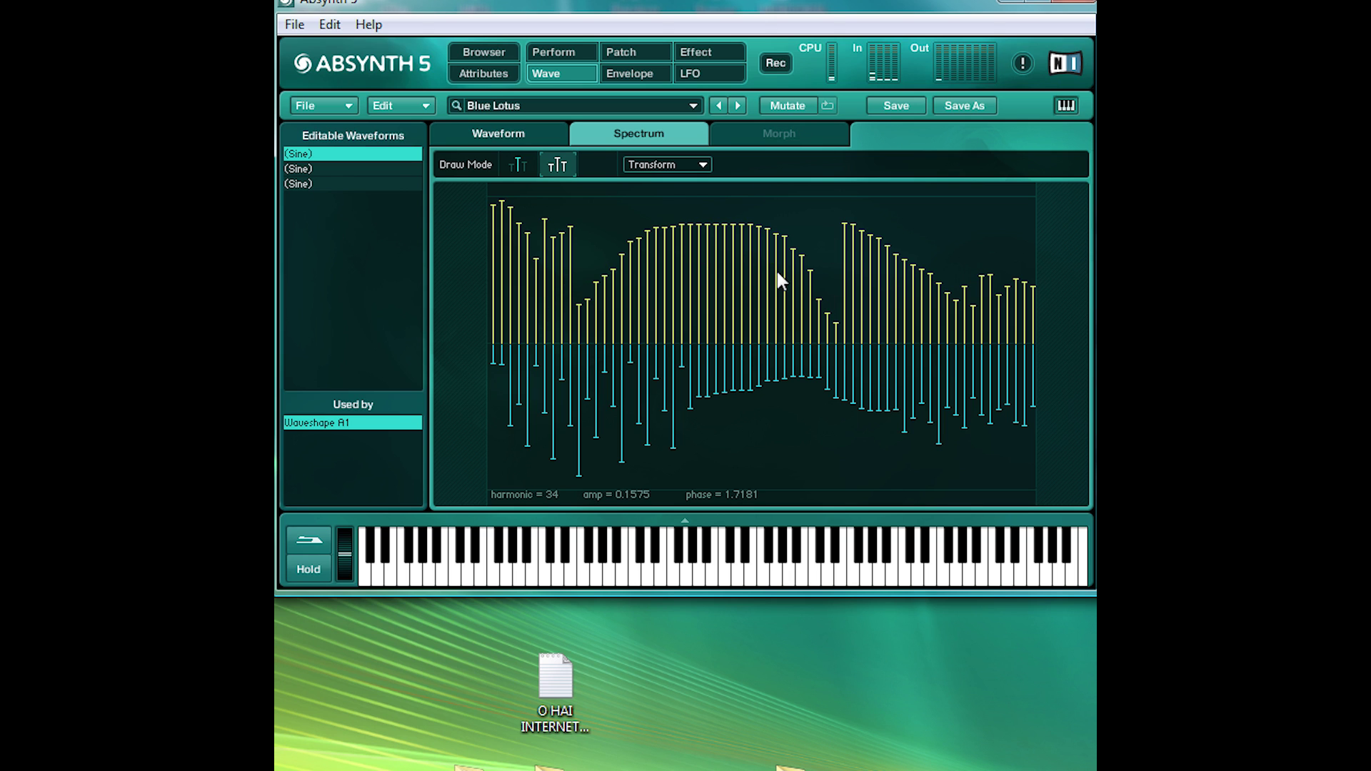
Start a new blank sound in the patch view
left_click(630, 51)
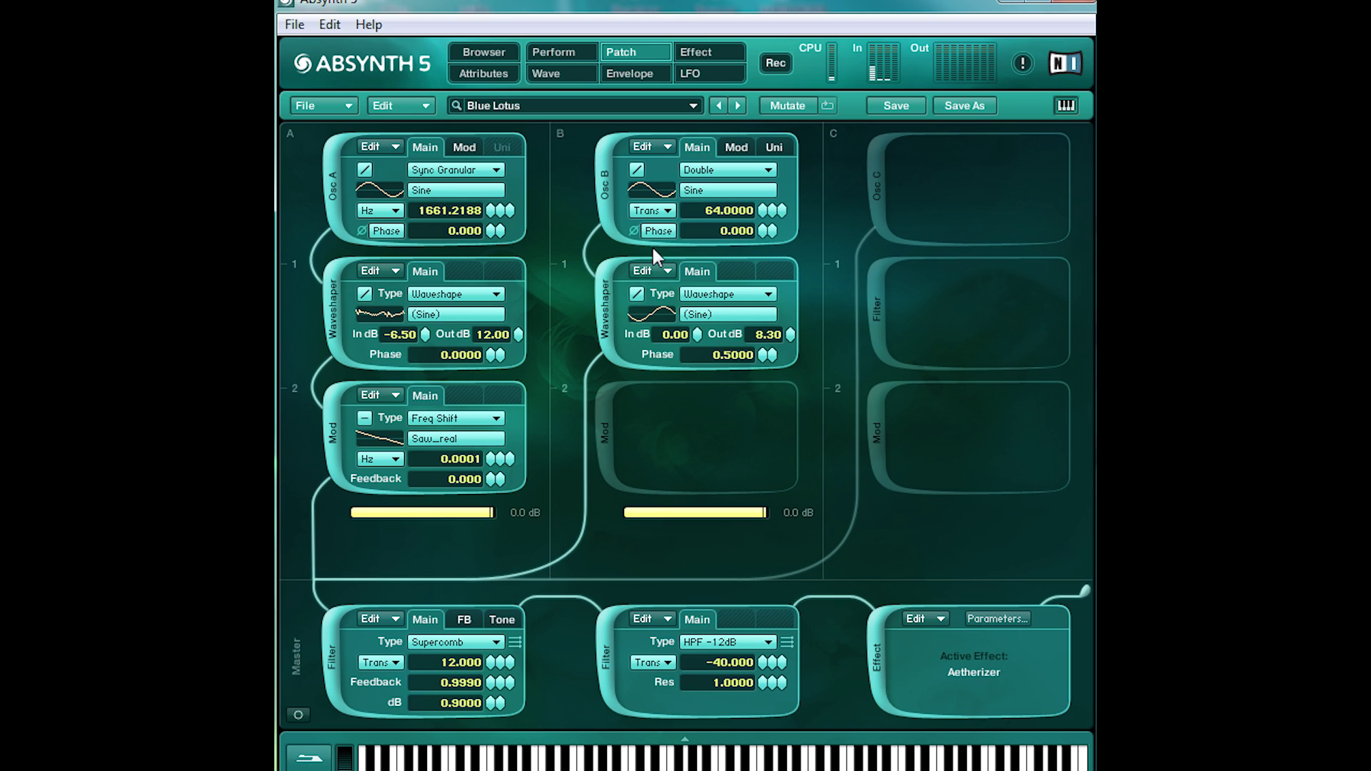
left_click(344, 103)
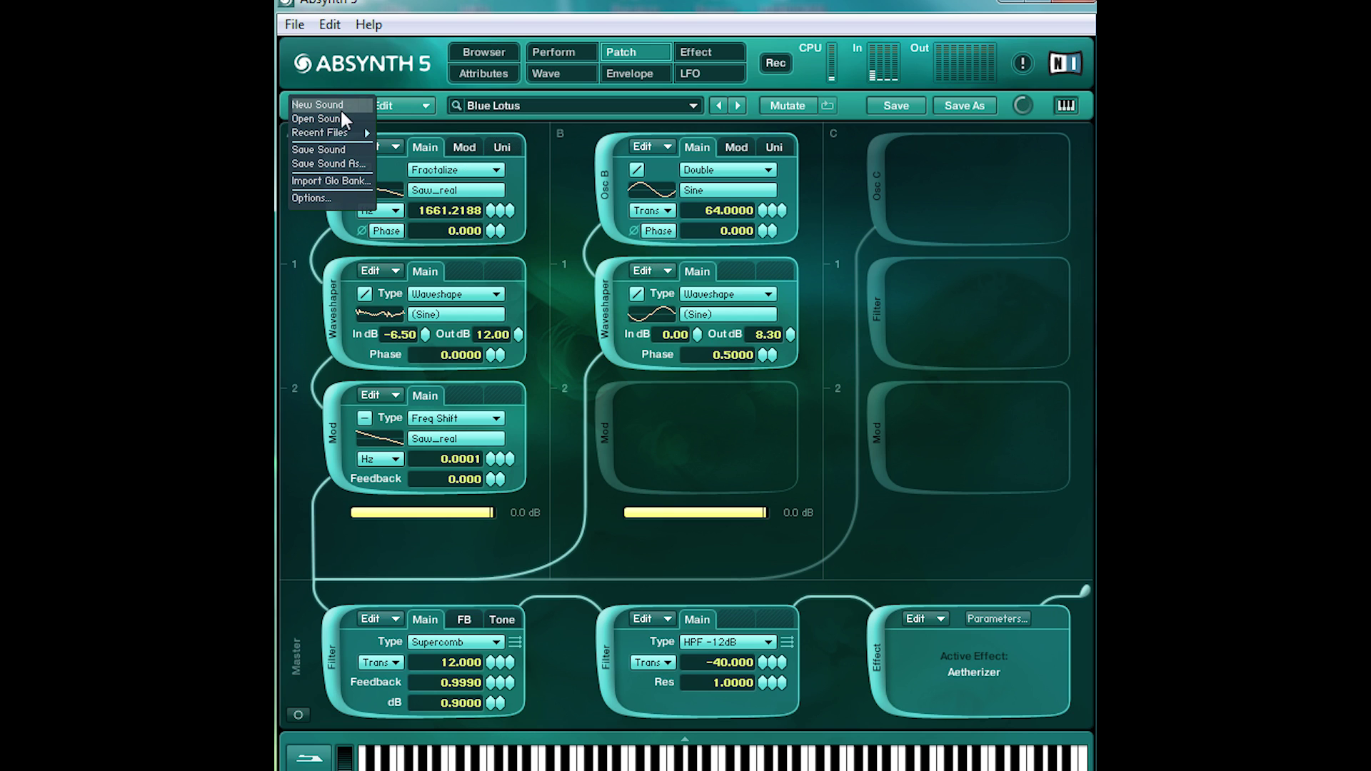
left_click(340, 105)
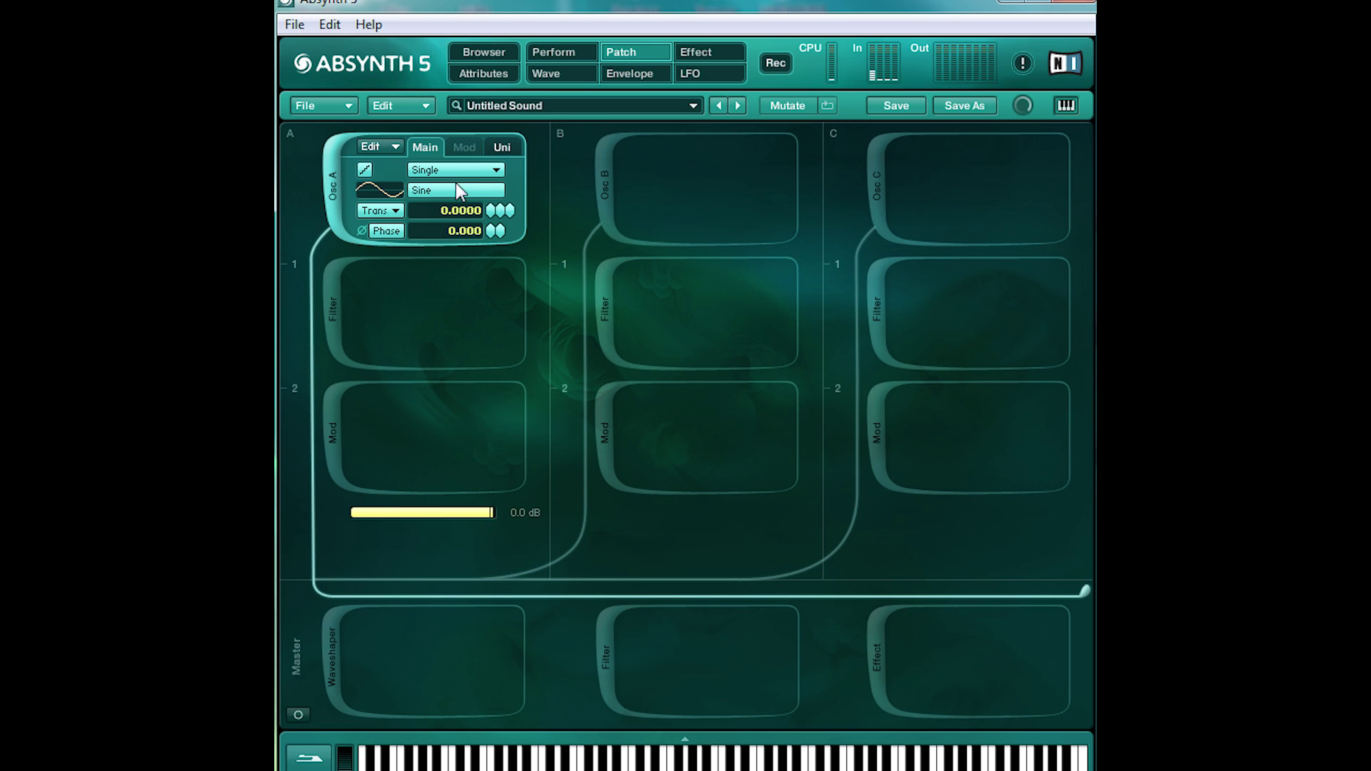
Assign the Saw_real simple wave to oscillator A
left_click(456, 187)
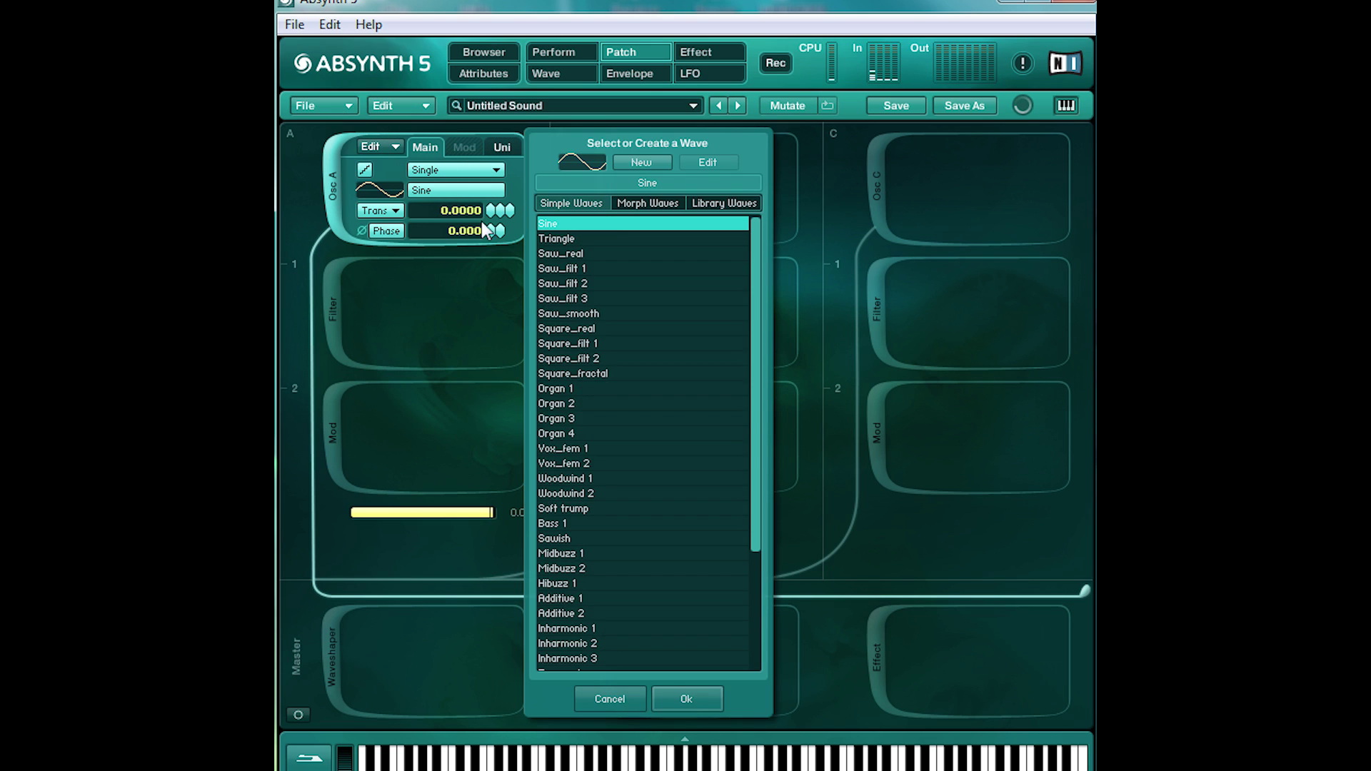
left_click(586, 319)
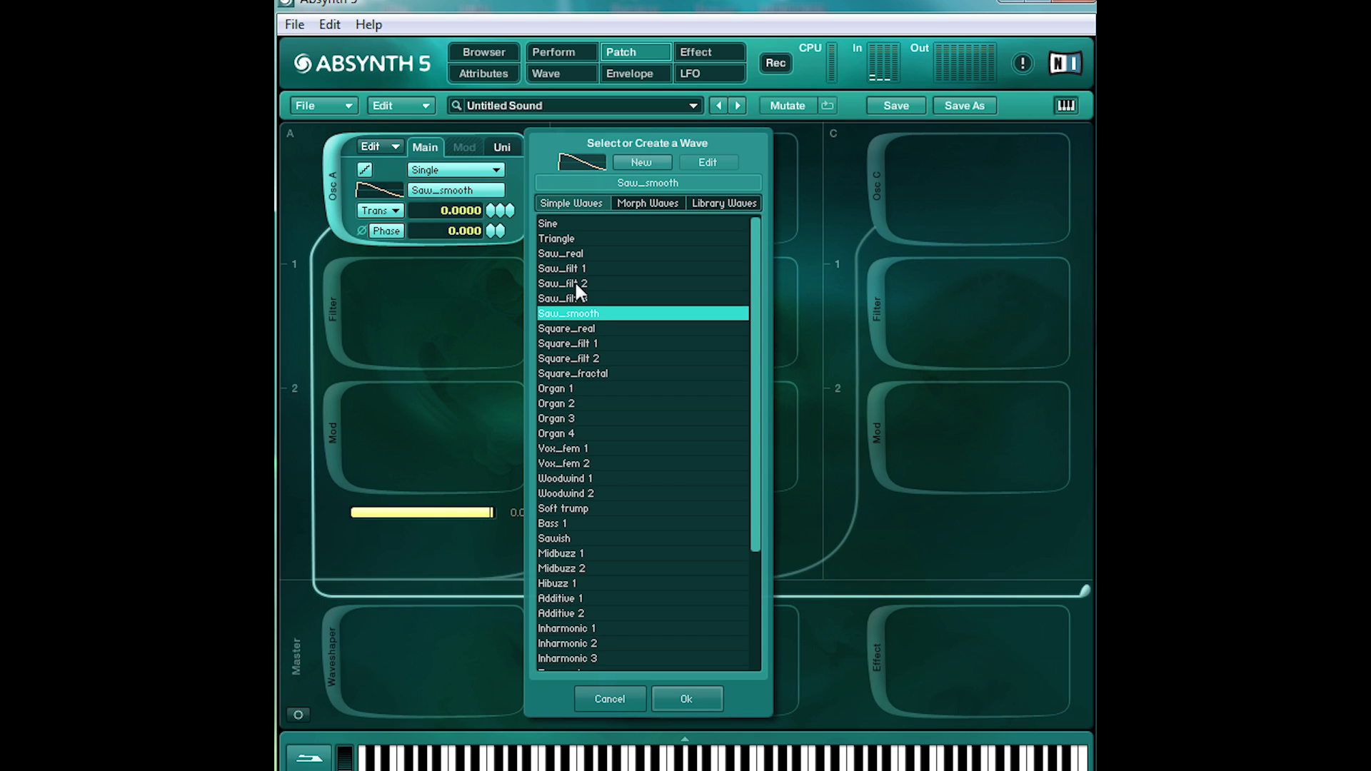
double_click(576, 255)
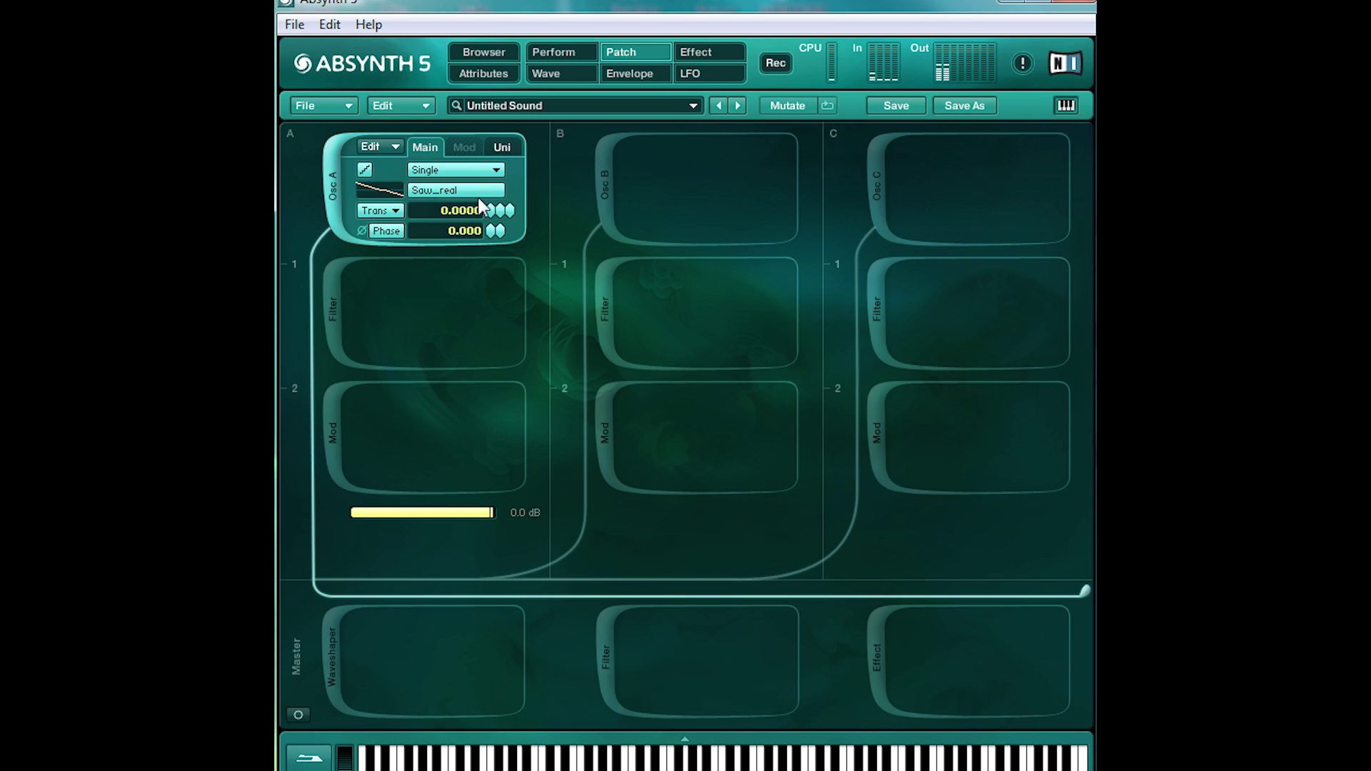
Set oscillator A to Double mode and look through its modulation and unison settings
left_click(483, 173)
left_click(482, 183)
left_click(467, 143)
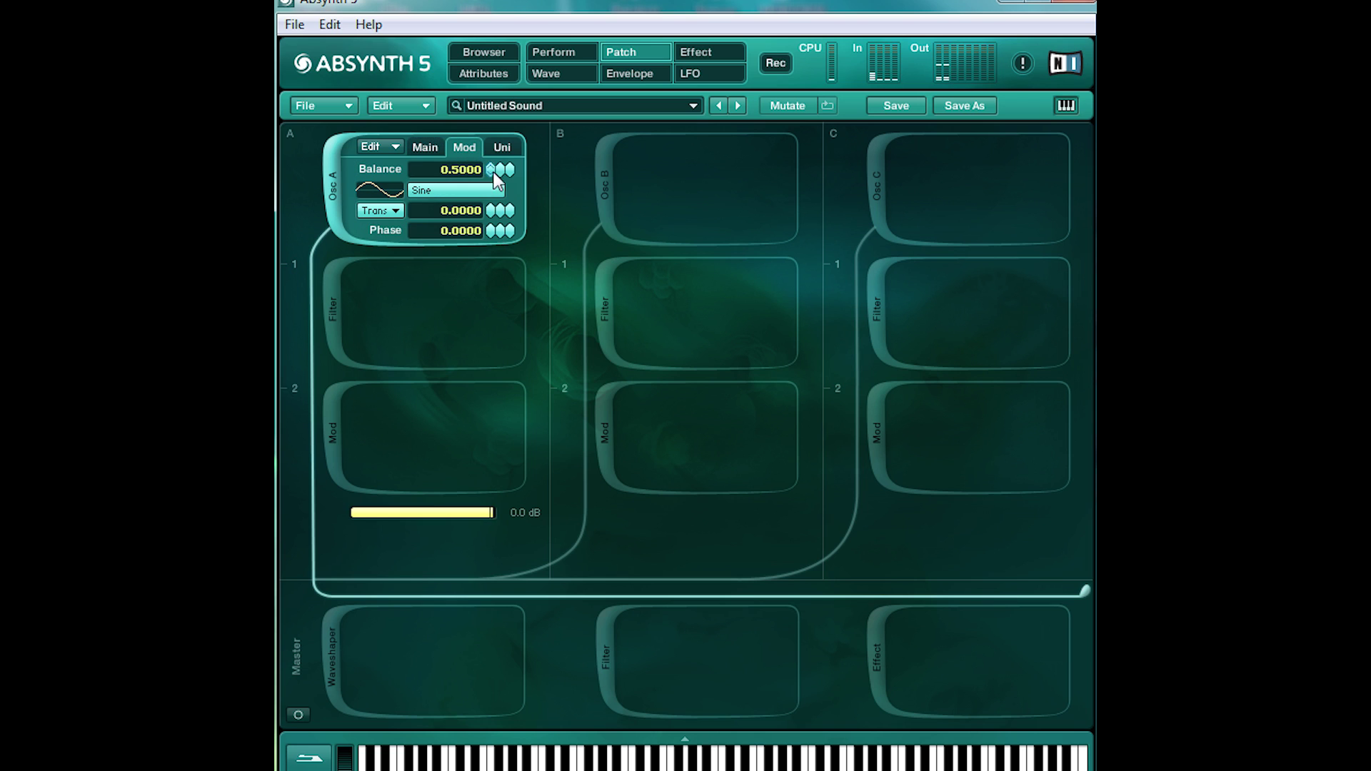
left_click(503, 148)
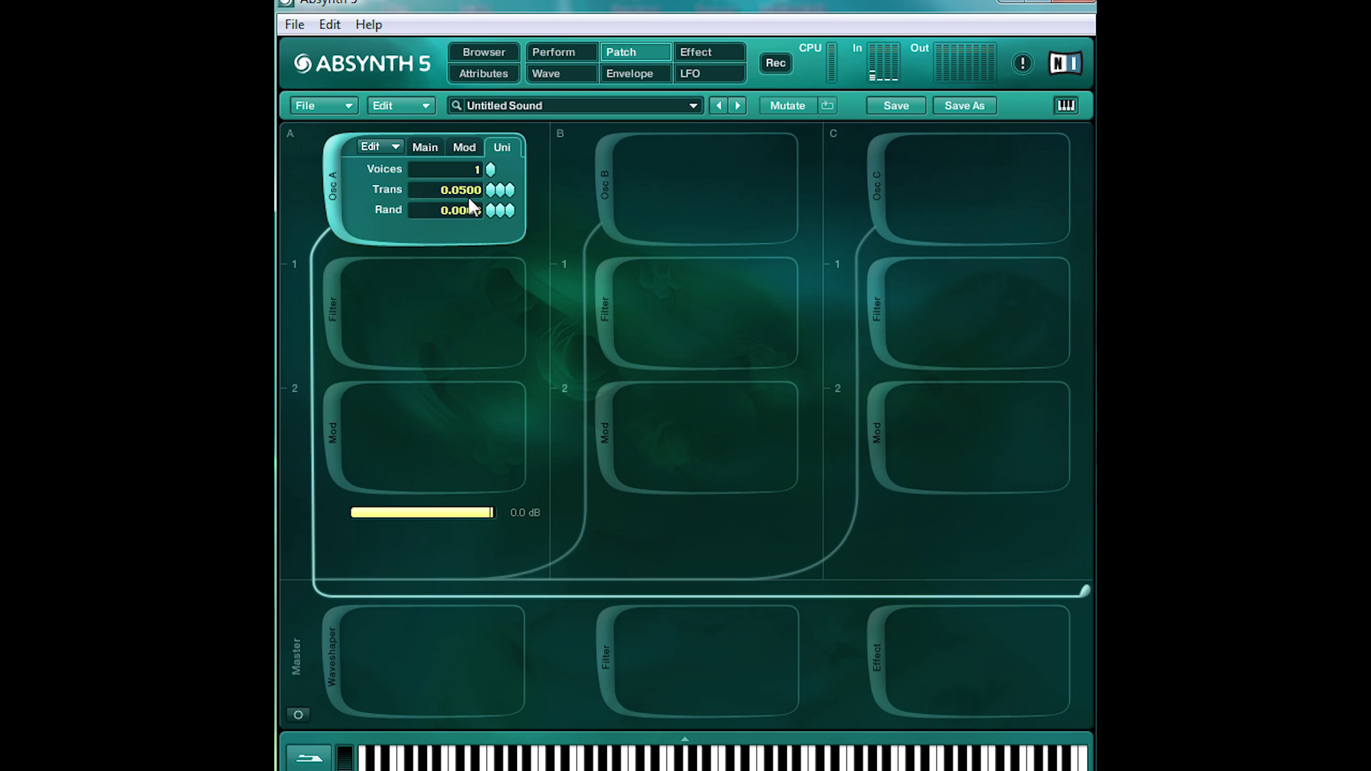
Try the FM, Ringmod and Fractalize types on oscillator A
left_click(427, 147)
left_click(447, 173)
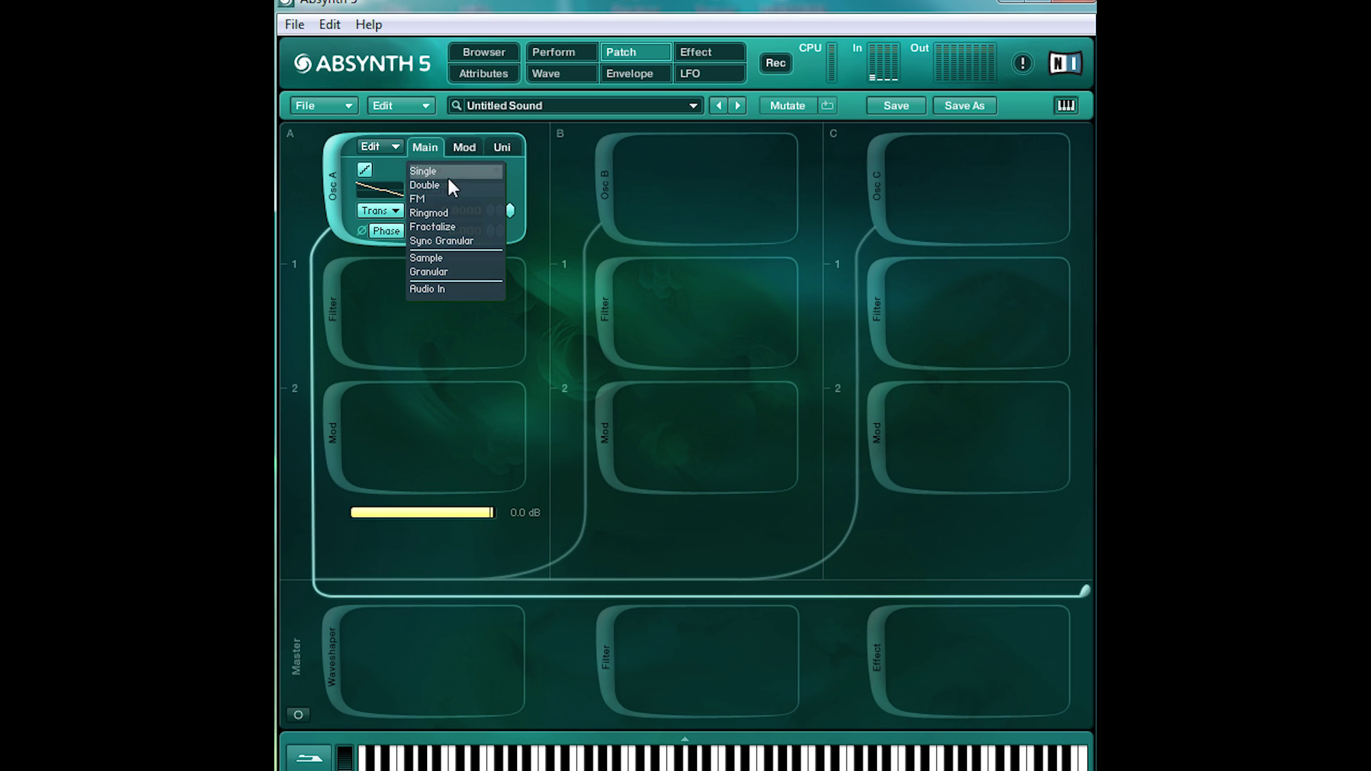
left_click(447, 203)
left_click(457, 169)
left_click(455, 213)
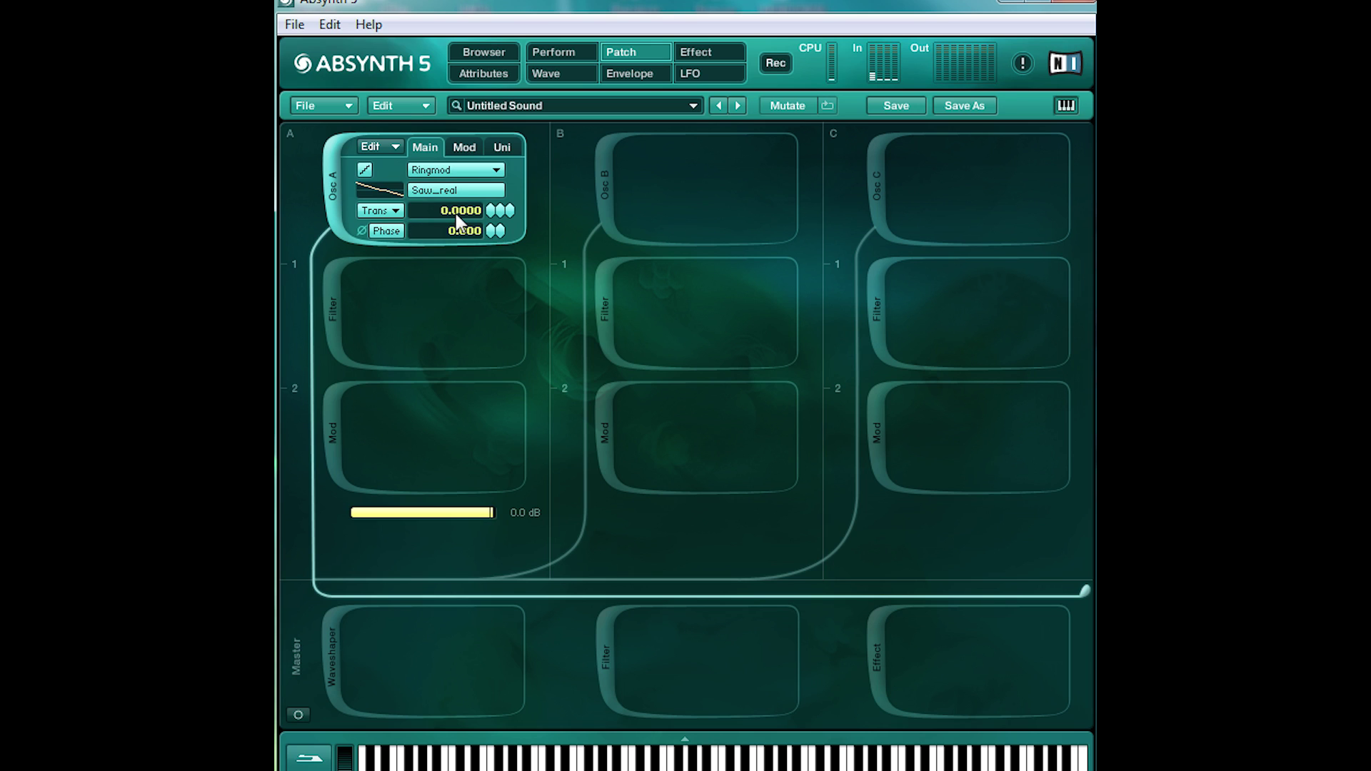
left_click(431, 169)
left_click(432, 226)
Switch oscillator A to Granular and load Analog Synth.wav from the synth samples folder
left_click(454, 169)
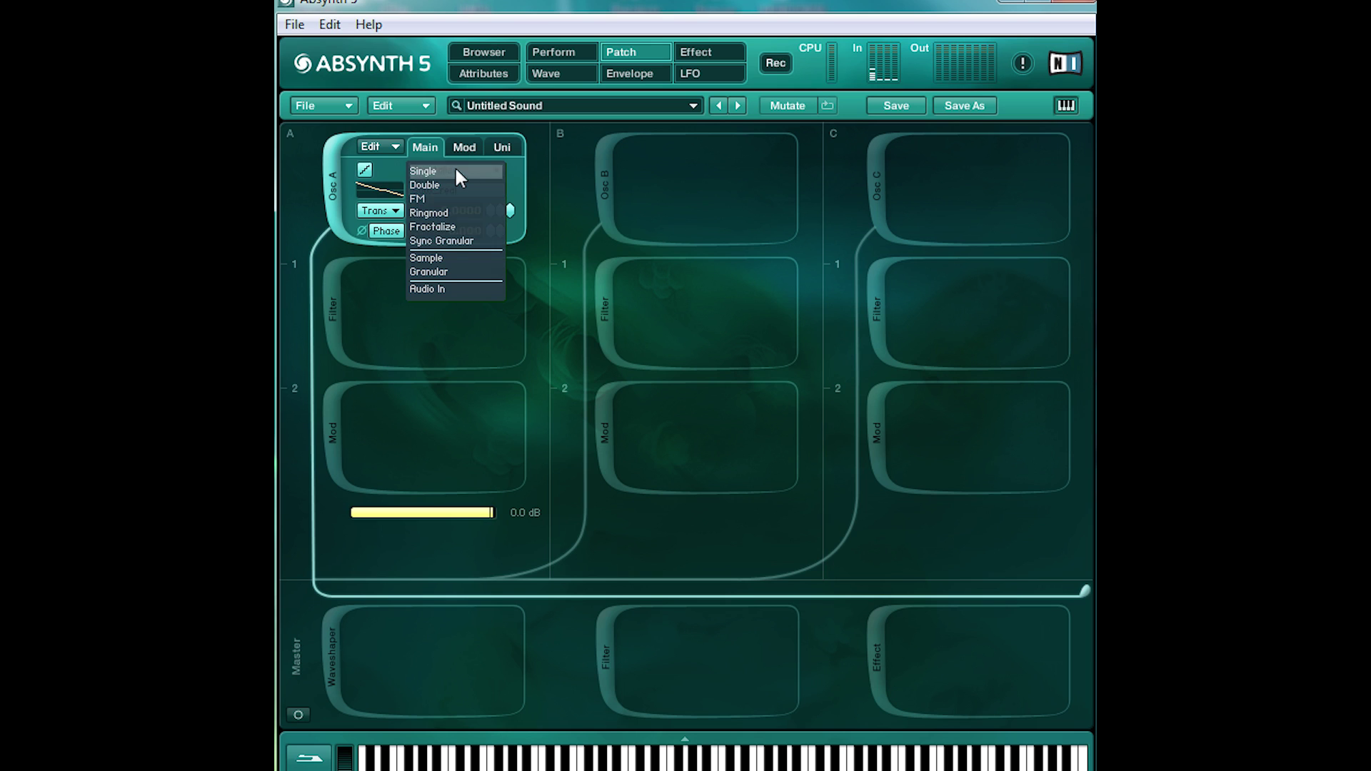
left_click(432, 272)
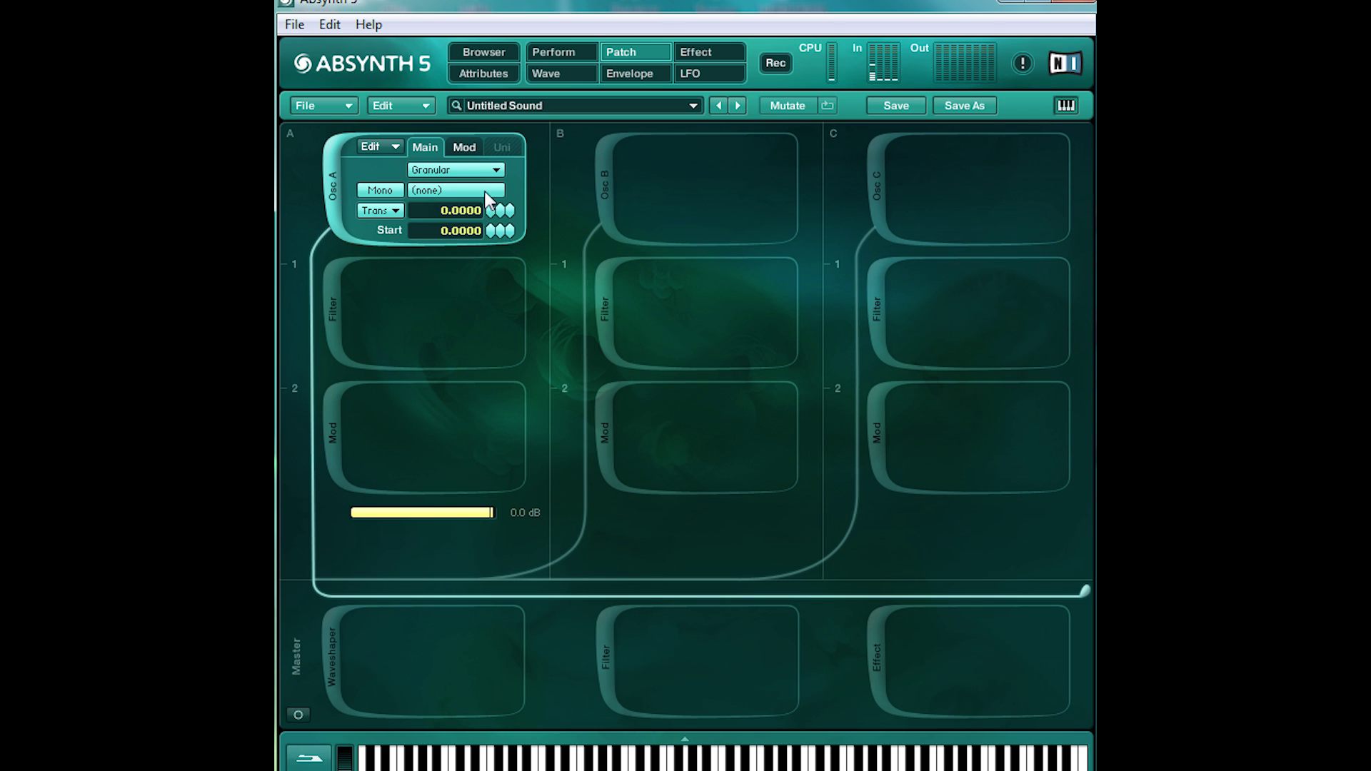
left_click(469, 193)
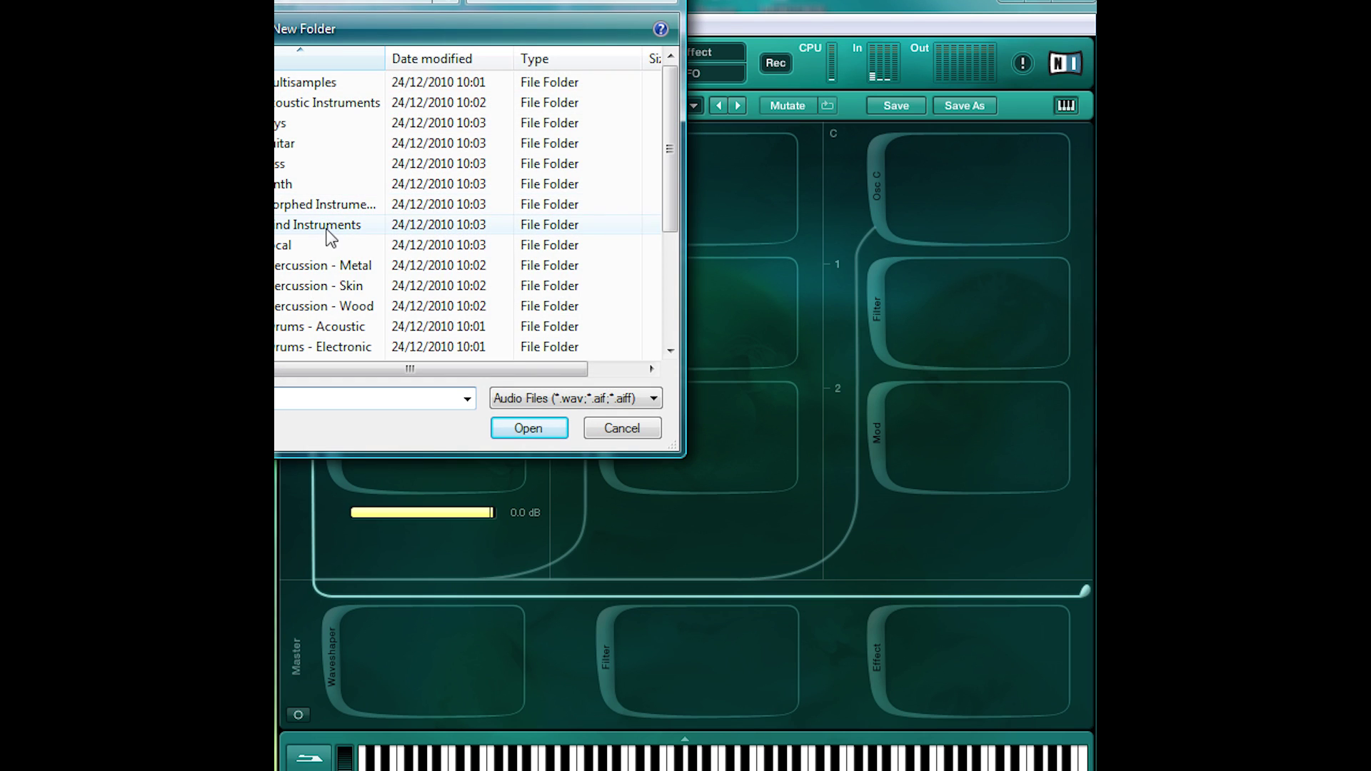
double_click(318, 184)
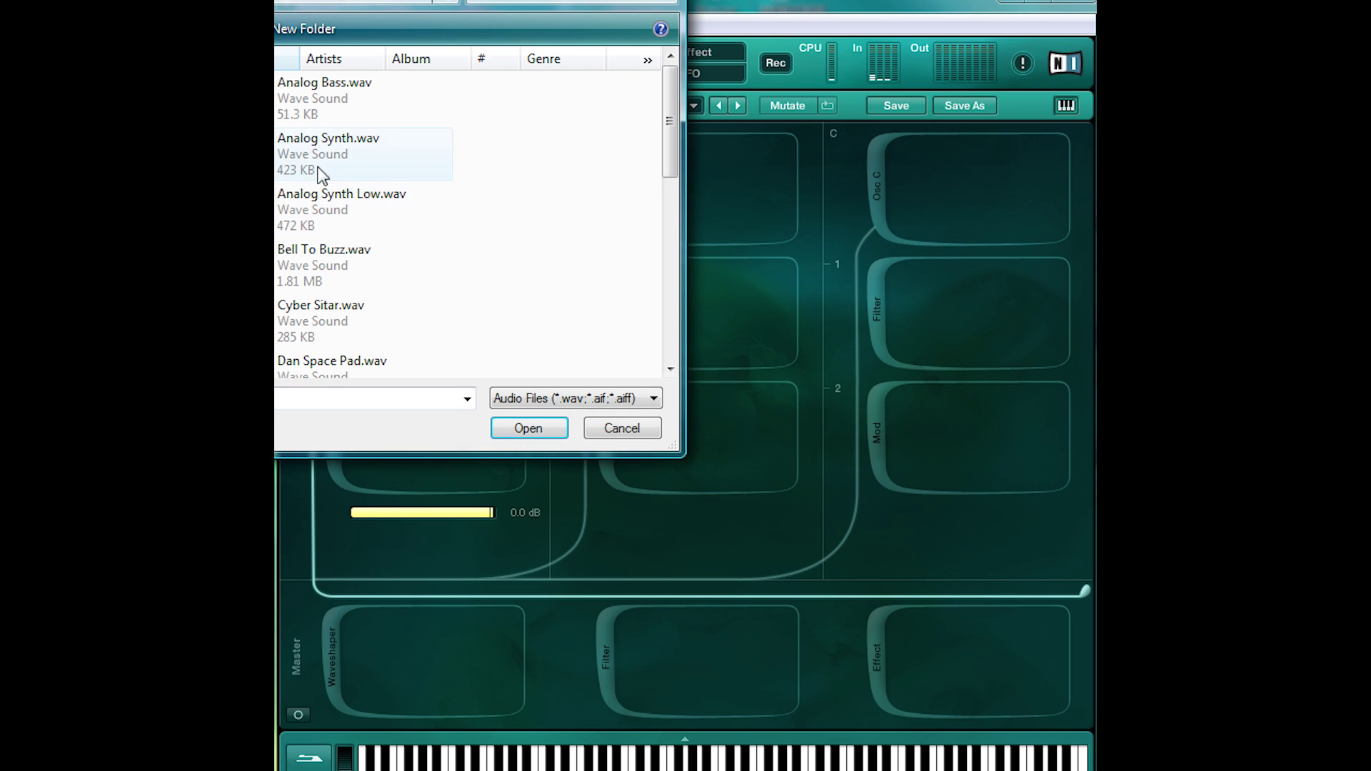
double_click(345, 139)
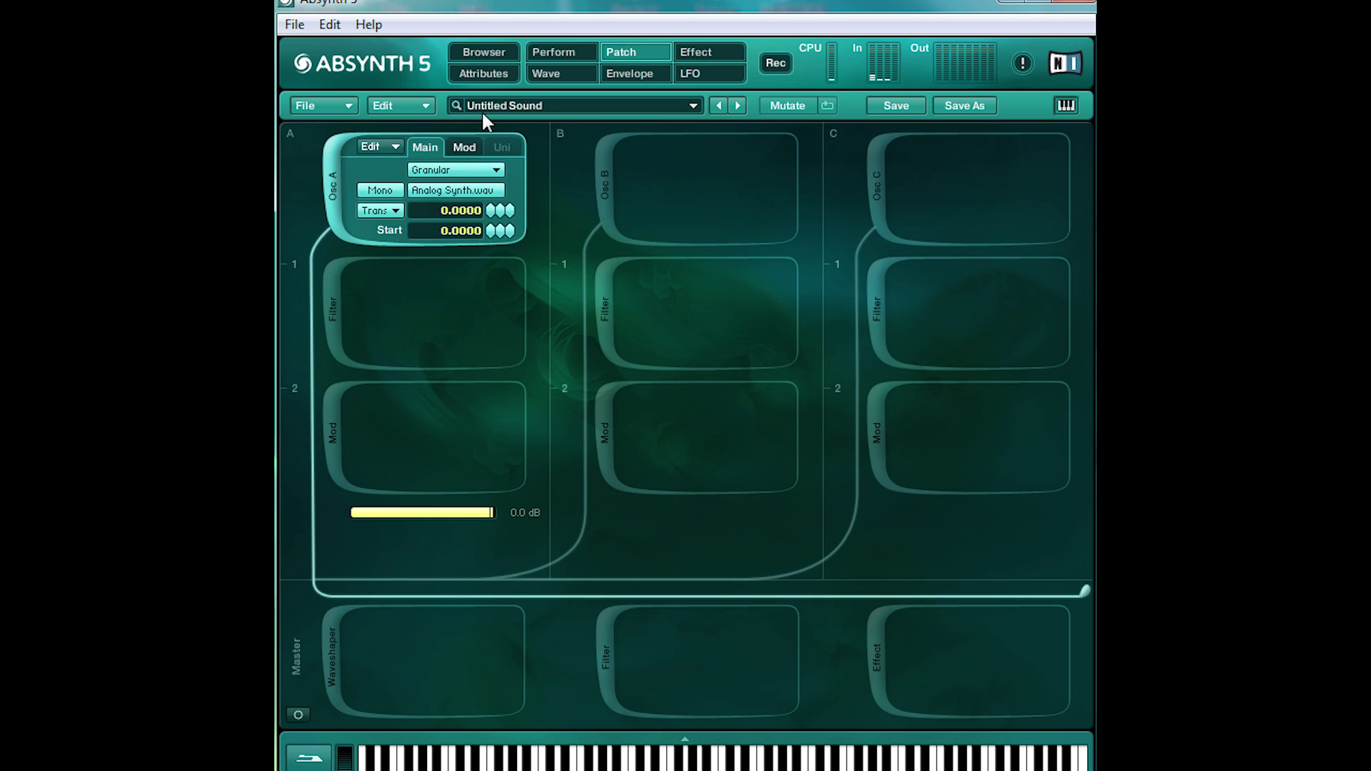
Raise oscillator A's granular time to 166 percent and change the oscillator type to Sample
left_click(466, 156)
left_click_drag(477, 165, 514, 113)
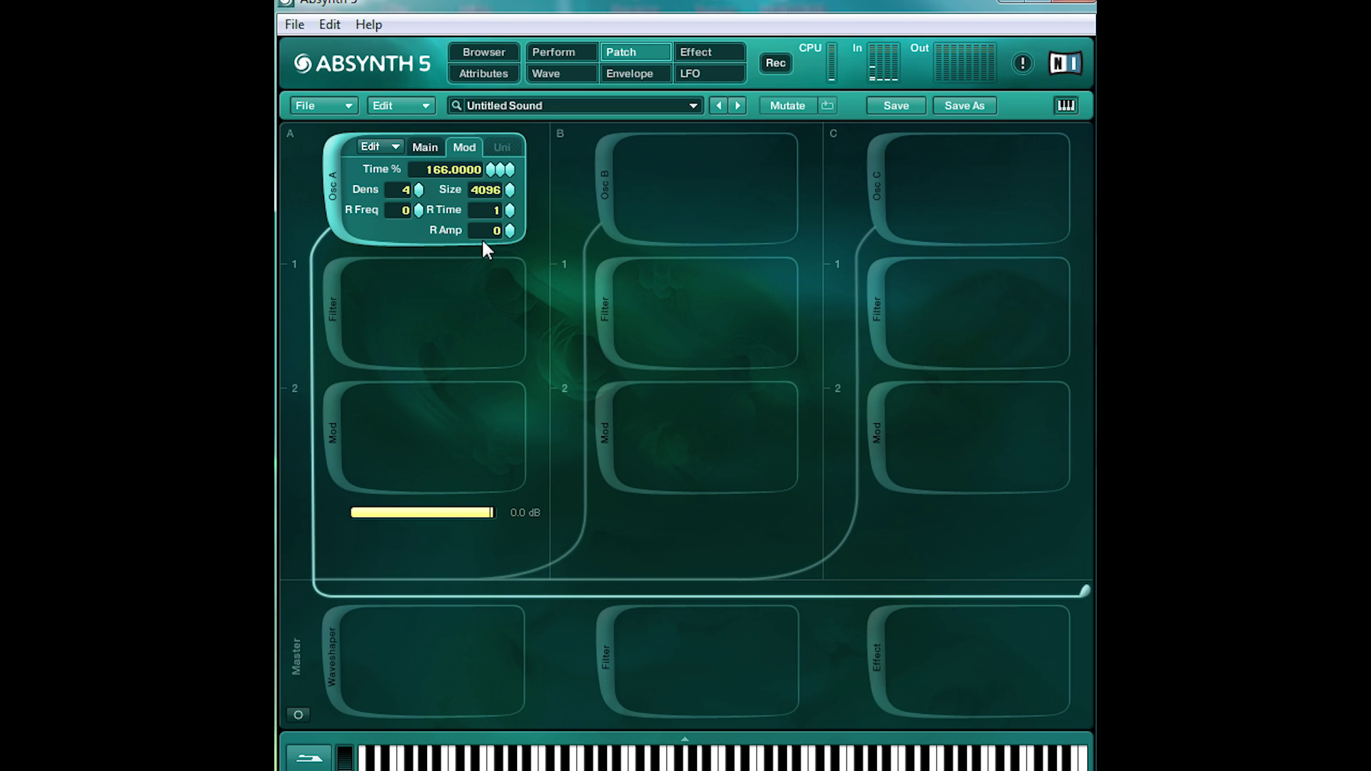
left_click(423, 150)
left_click(448, 171)
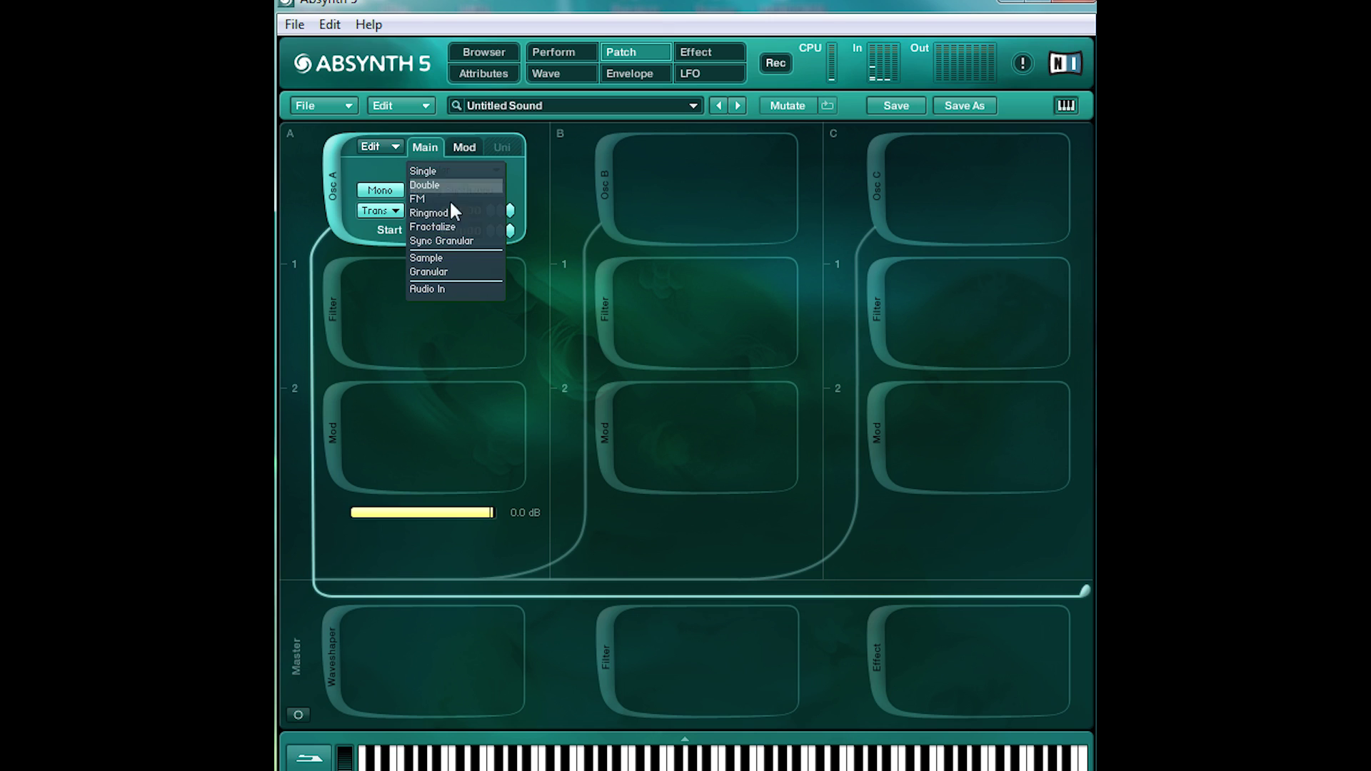
left_click(455, 259)
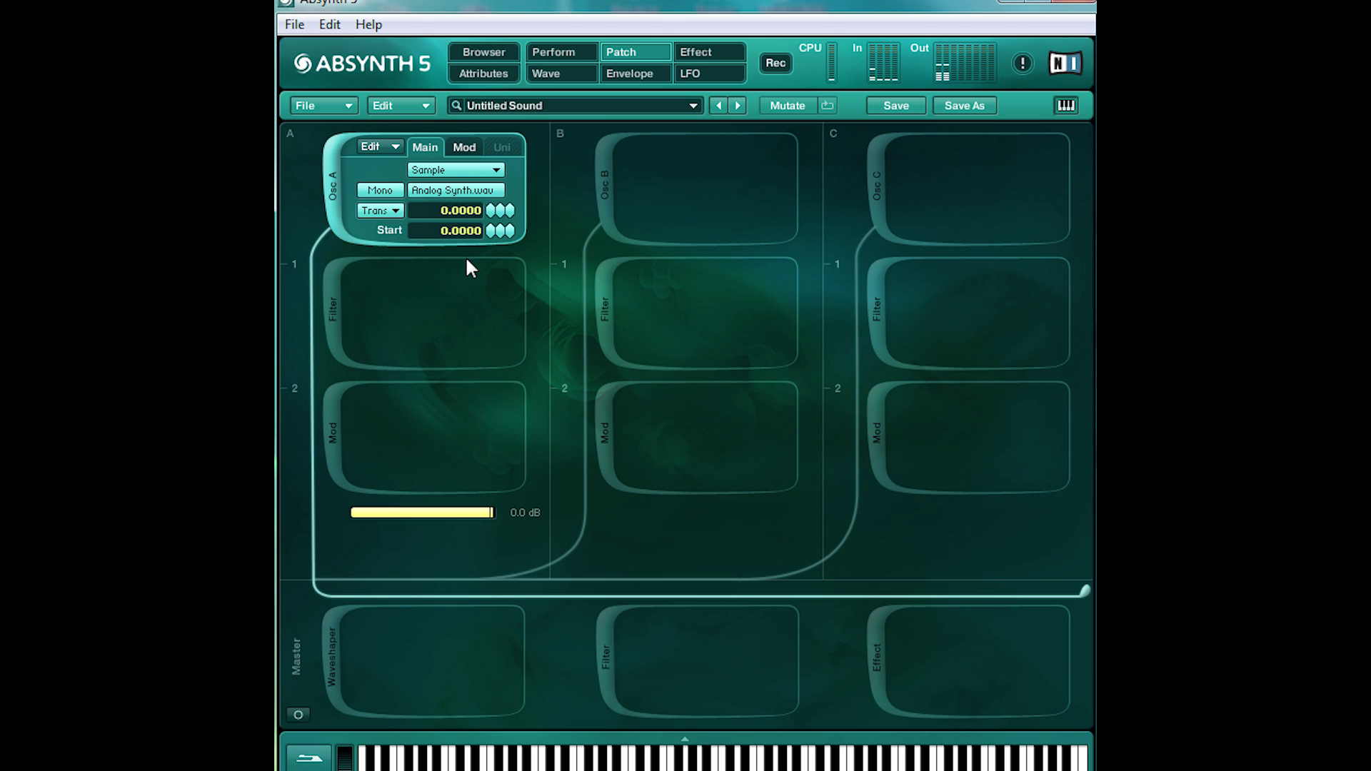
left_click(468, 172)
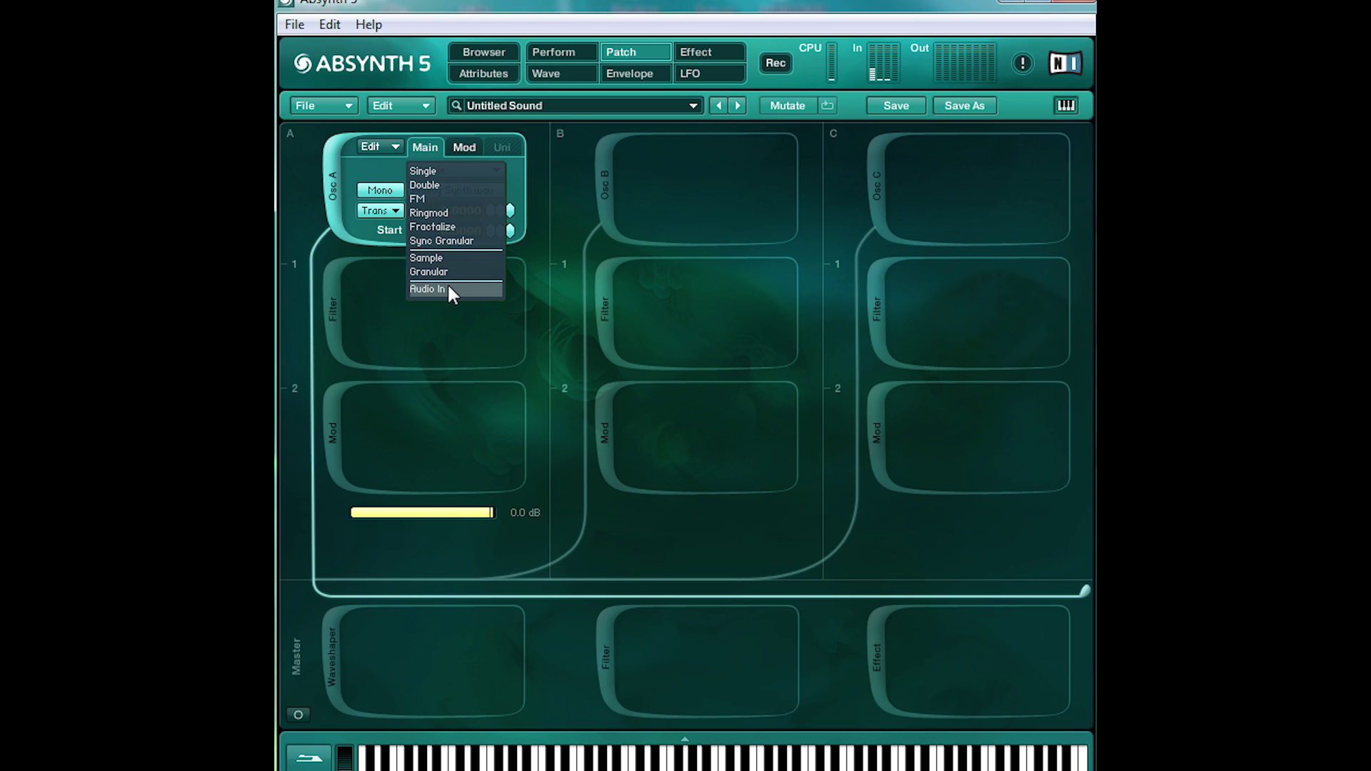
left_click(529, 296)
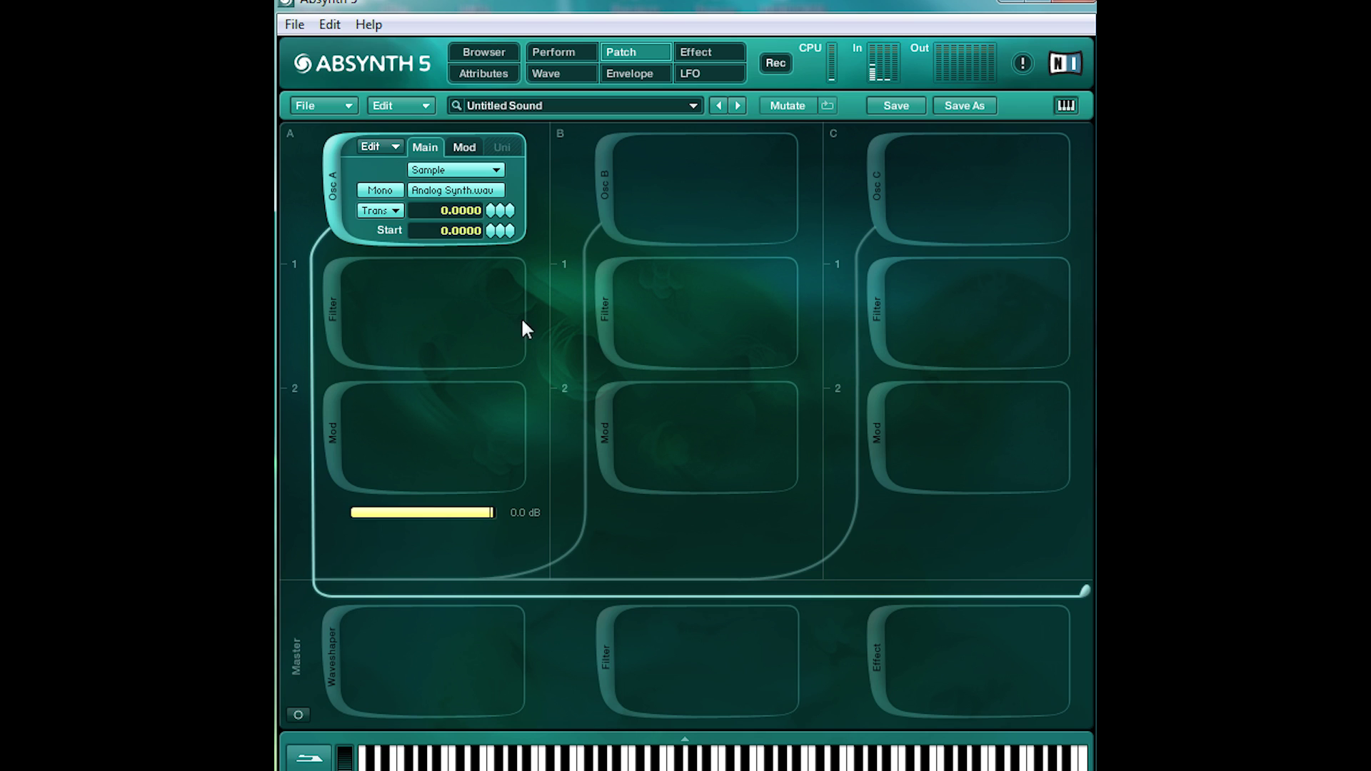
left_click(379, 211)
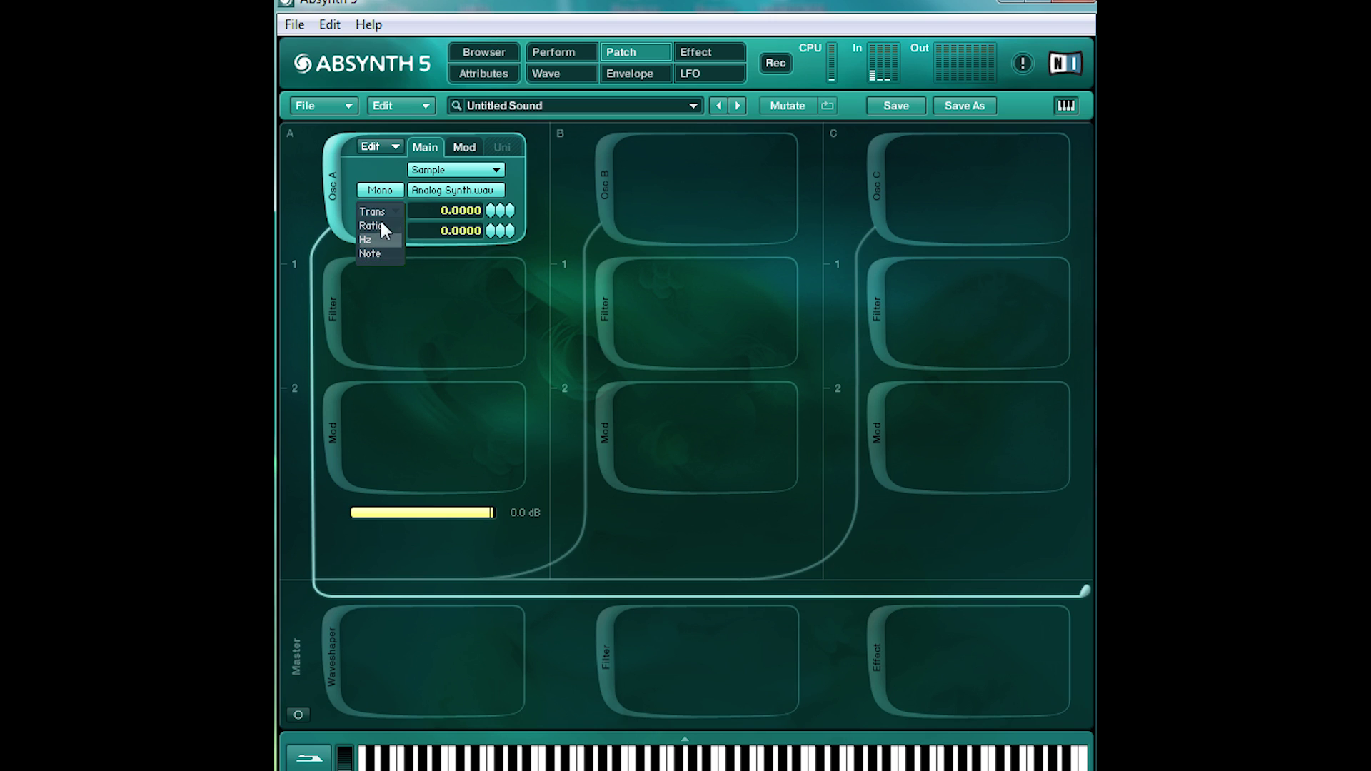
left_click(545, 321)
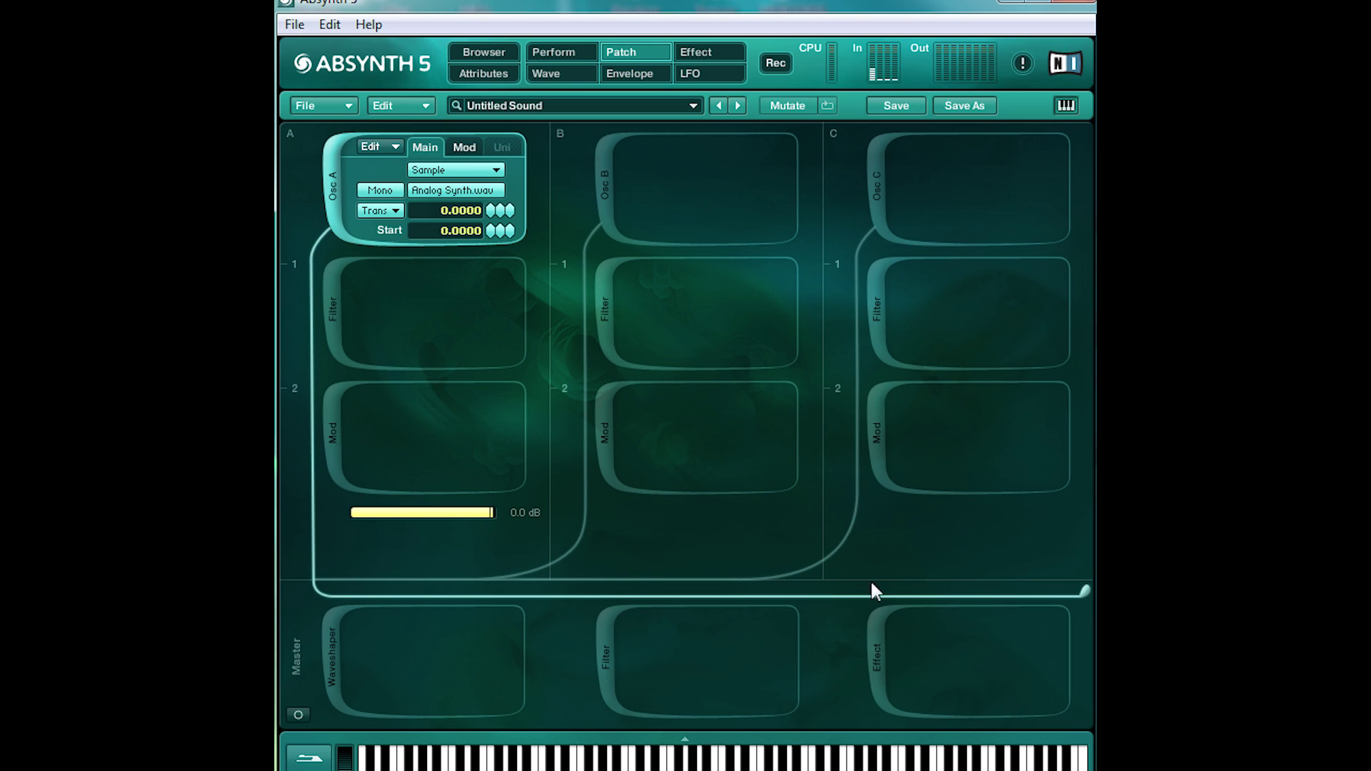
Enable the master effect module and set its effect type to Aetherizer
left_click(877, 631)
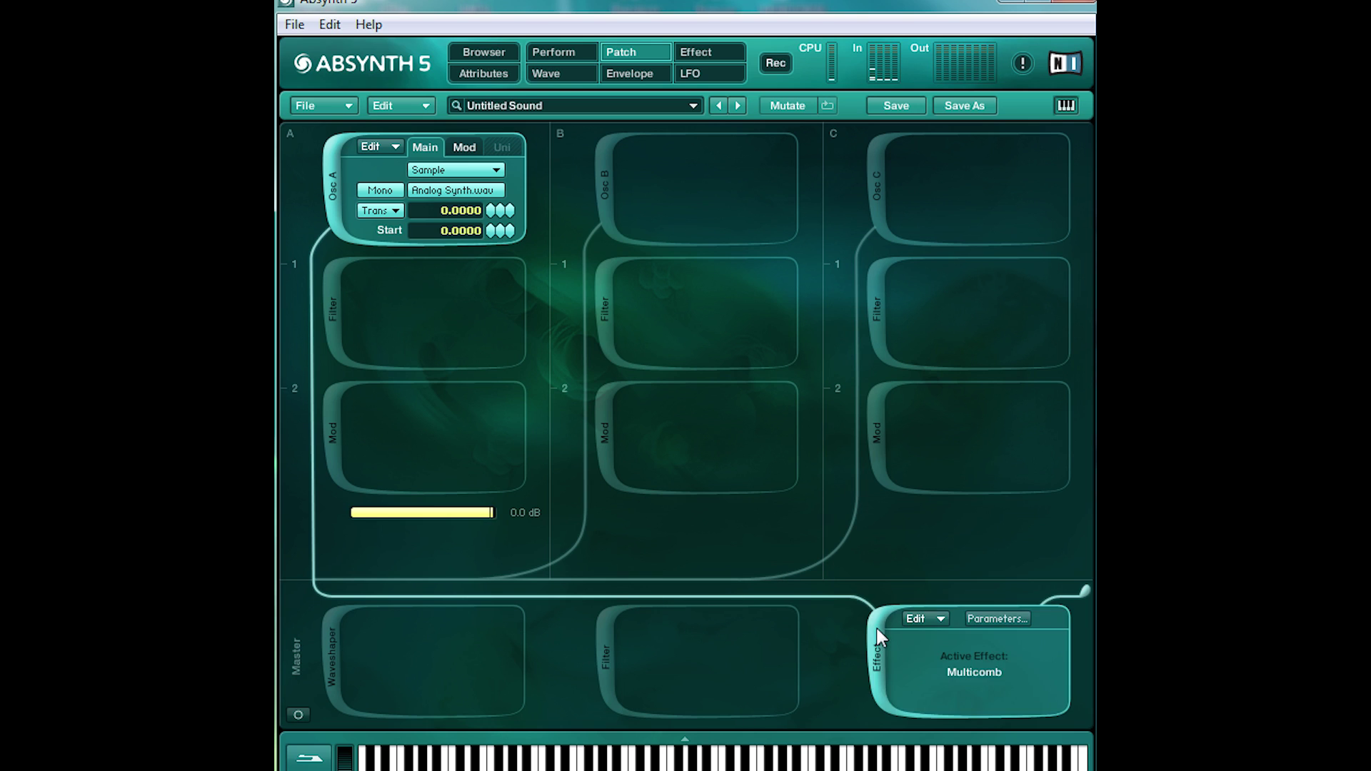
left_click(699, 60)
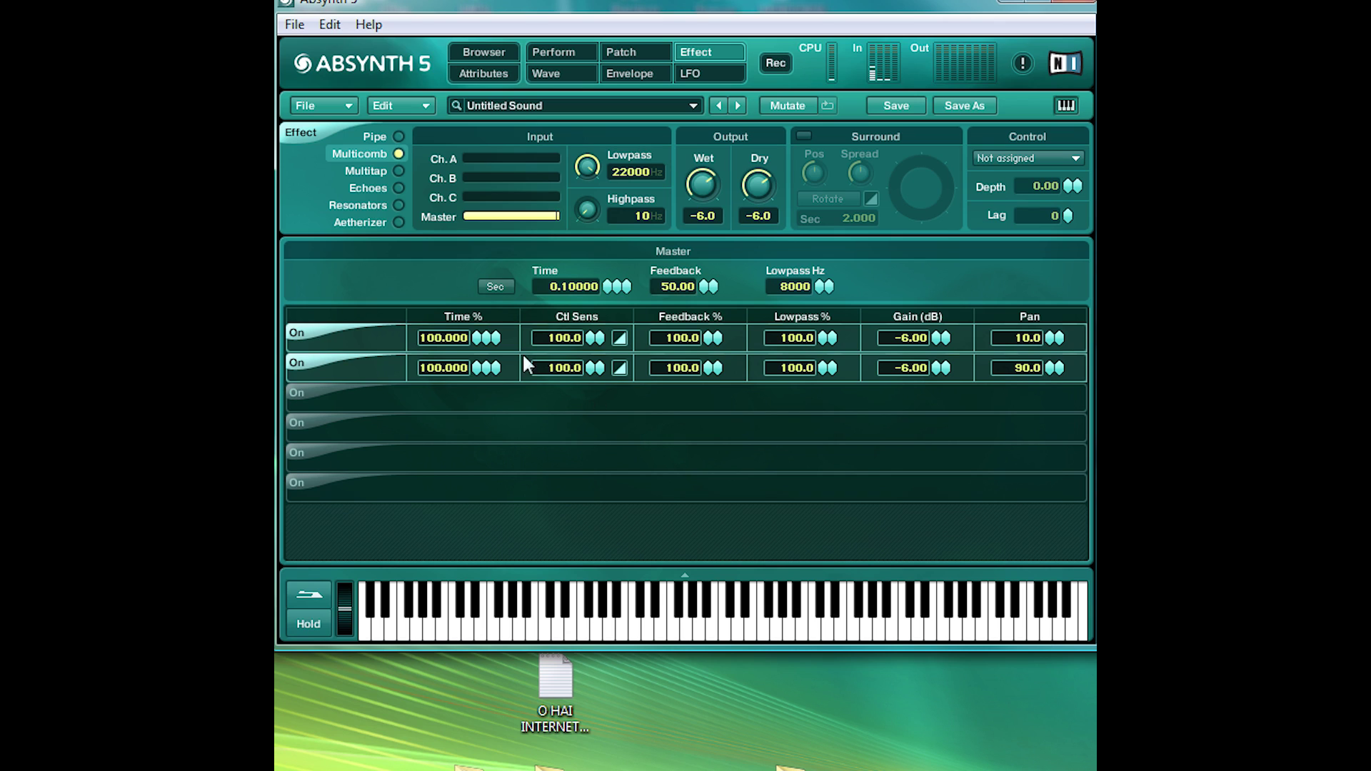
left_click(396, 222)
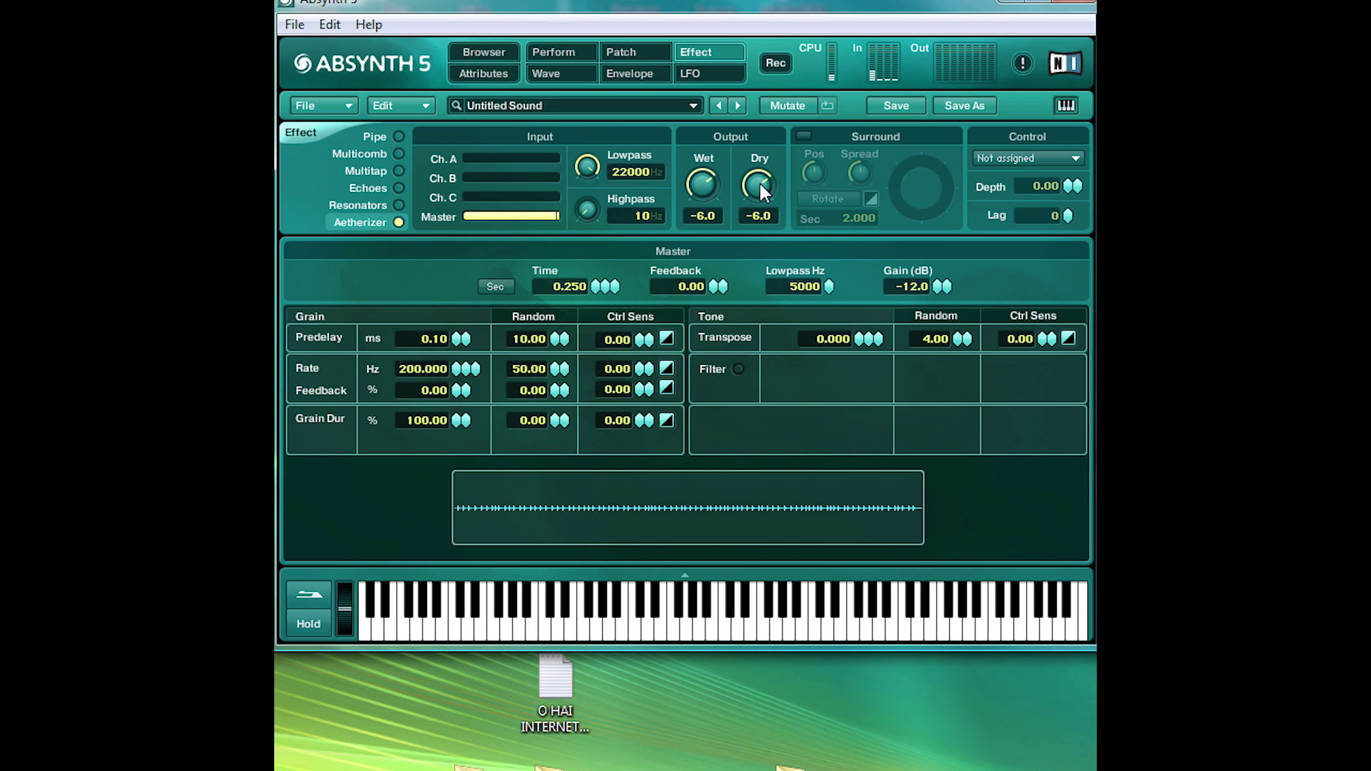
Adjust the Aetherizer's dry and wet output levels and its input highpass filter
left_click_drag(759, 182, 634, 500)
left_click_drag(598, 222, 599, 191)
left_click(499, 177)
left_click_drag(701, 179, 778, 112)
Filter the sound browser by Synth instrument, Cold timbre and Lead articulation
left_click(486, 54)
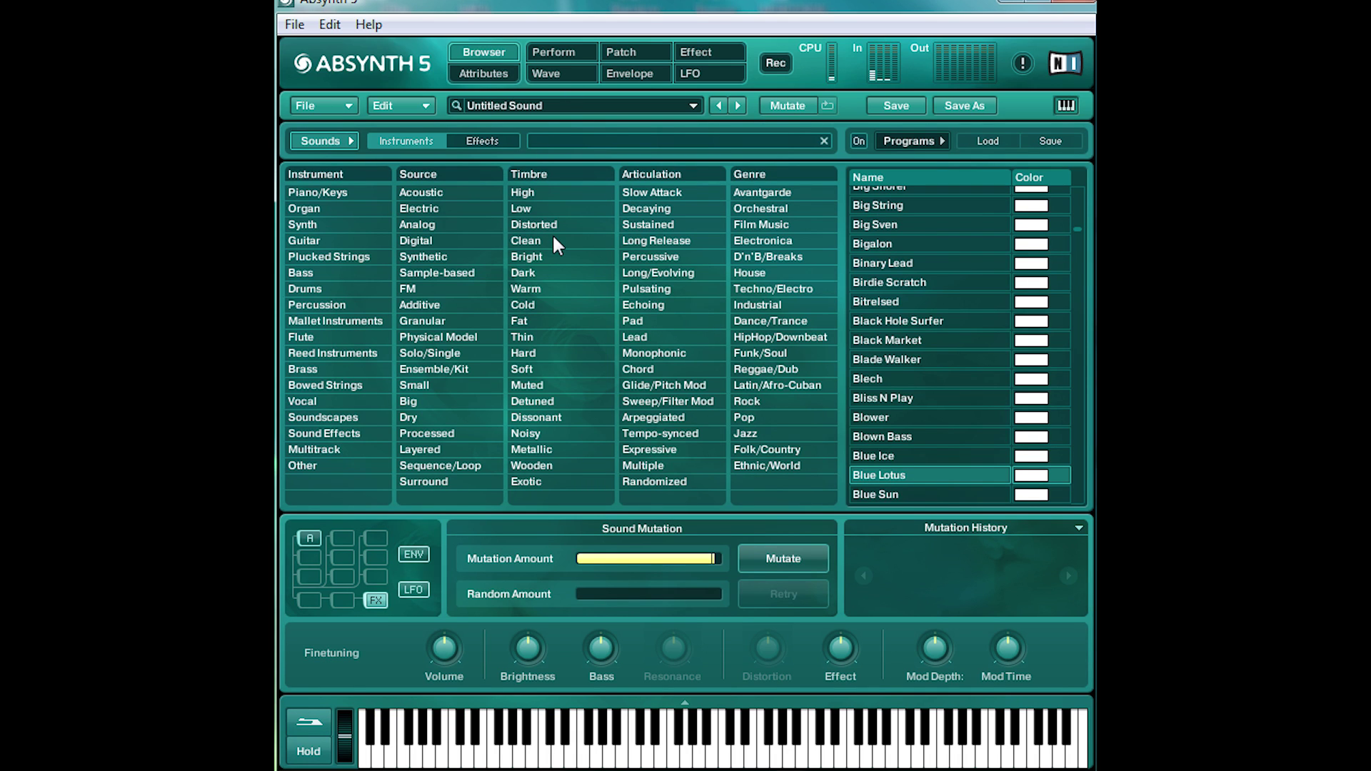
left_click(350, 226)
left_click(538, 307)
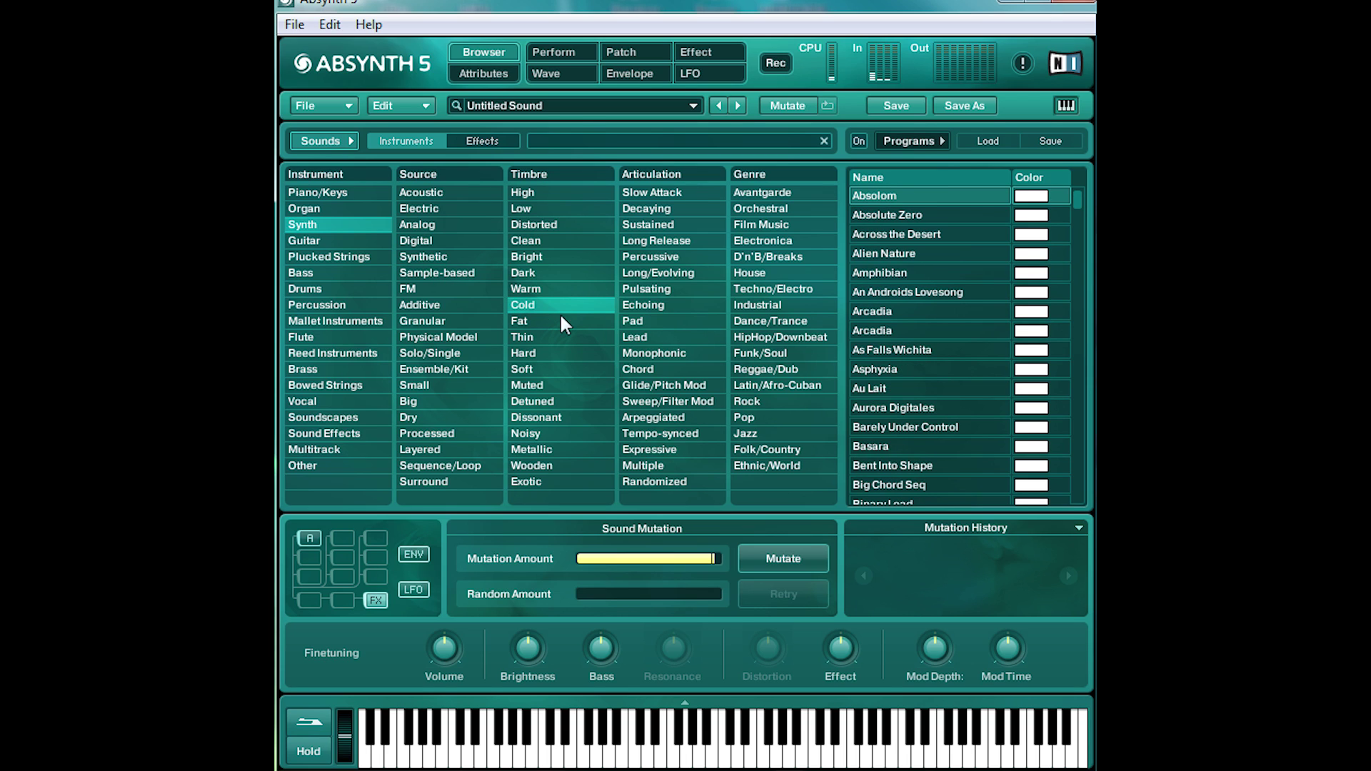
left_click(670, 336)
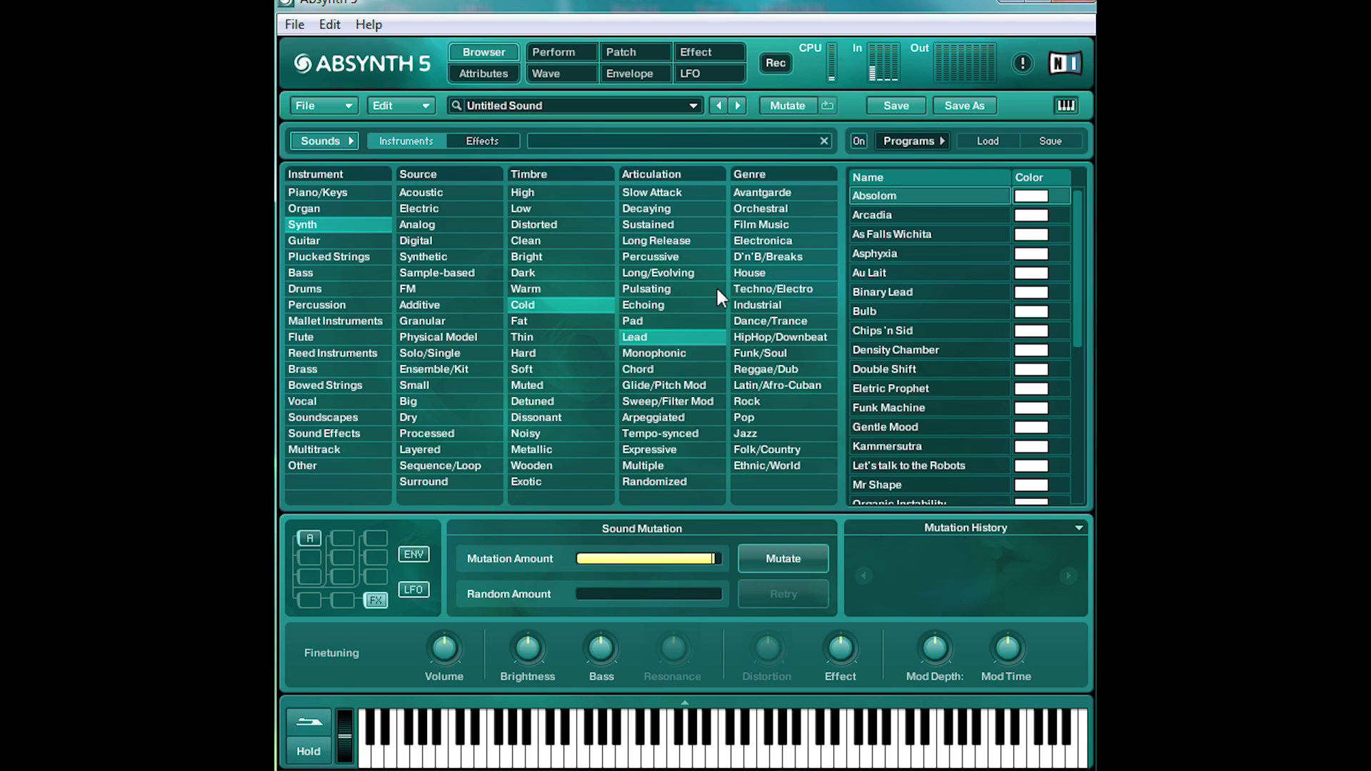
Mutate the untitled sound six times using the selected attributes
left_click(790, 105)
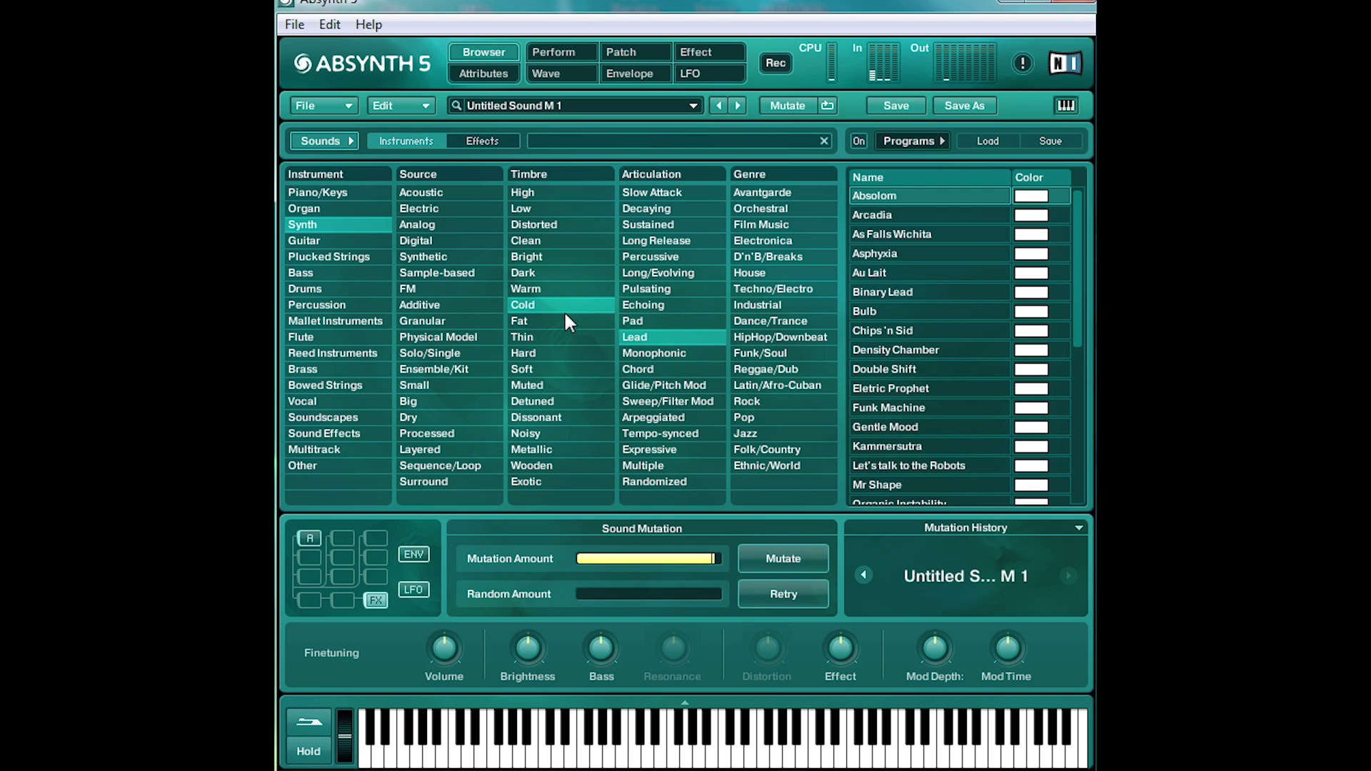
left_click(783, 109)
left_click(783, 109)
left_click(782, 108)
left_click(783, 109)
left_click(783, 109)
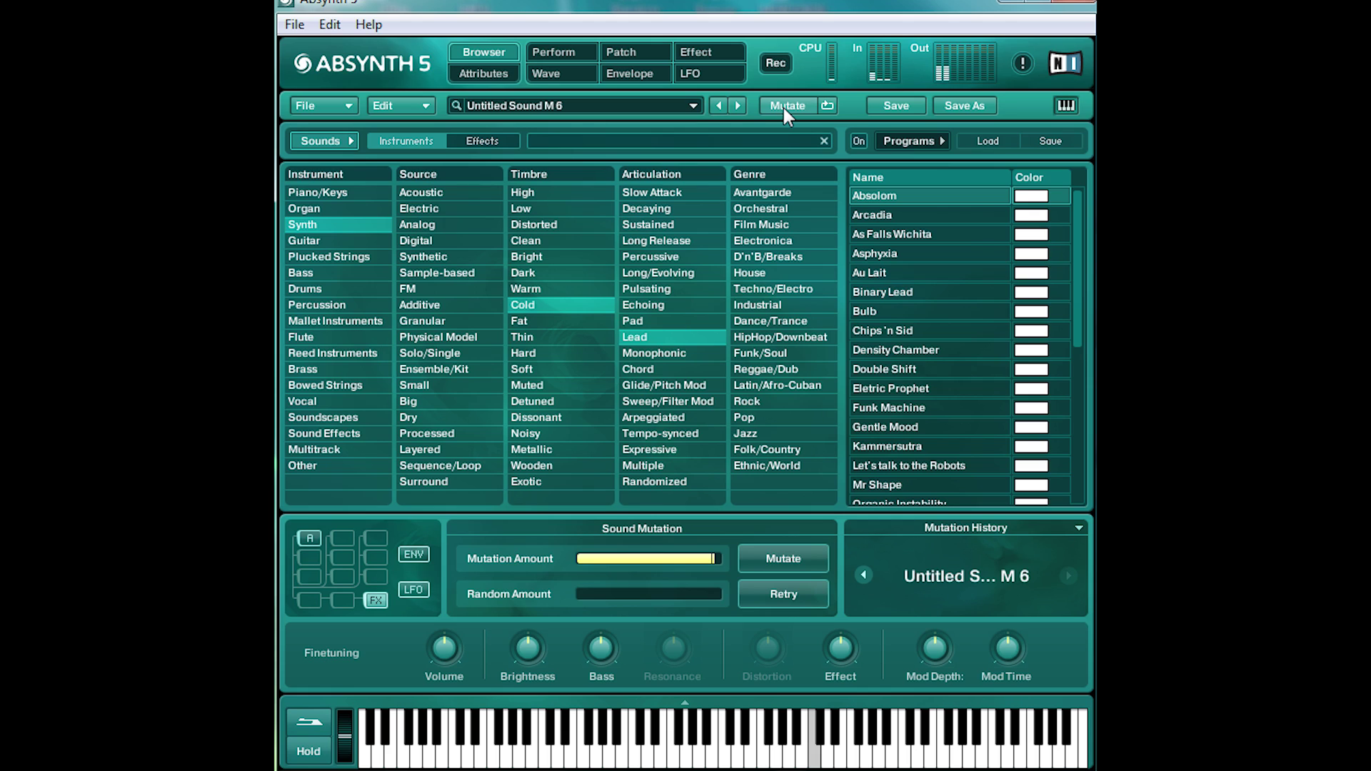
Mutate the untitled sound once more and examine oscillator A's type and transposition options in its patch
left_click(783, 108)
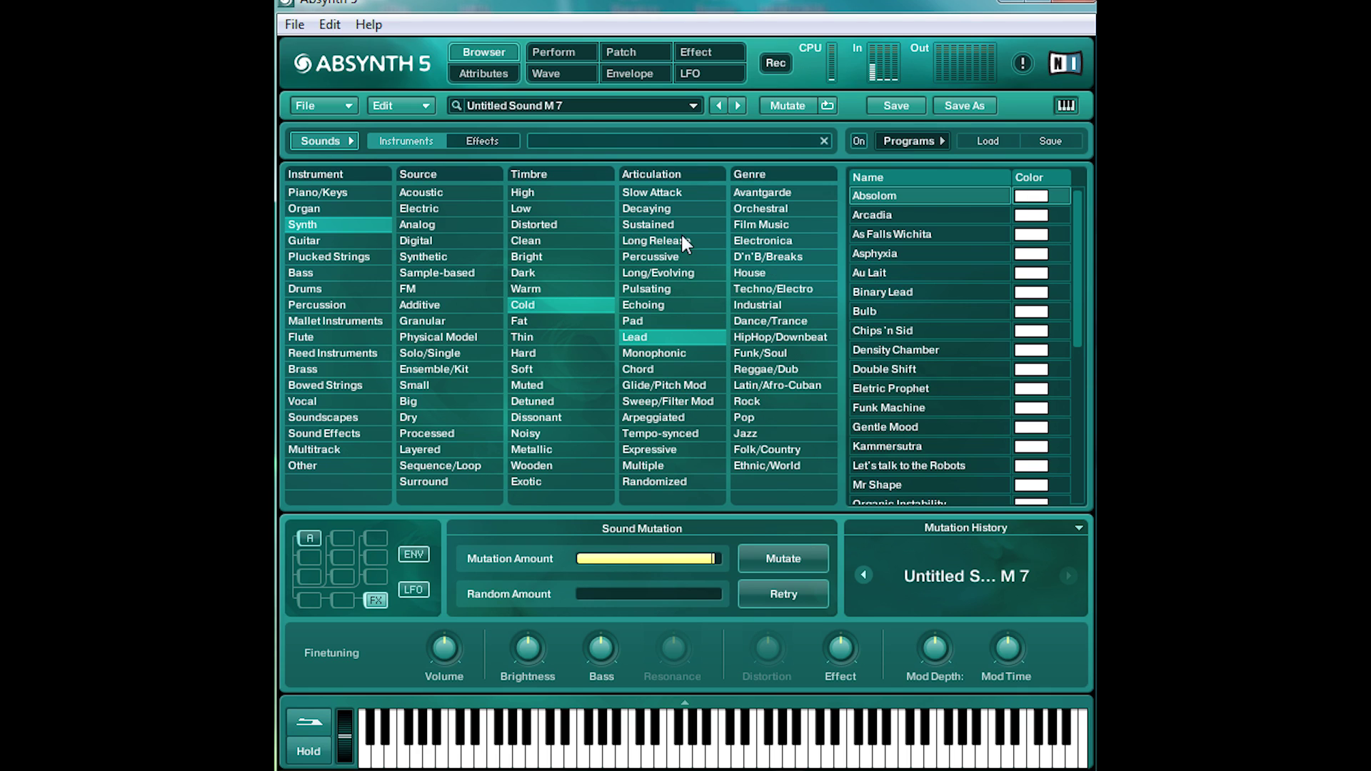
left_click(628, 53)
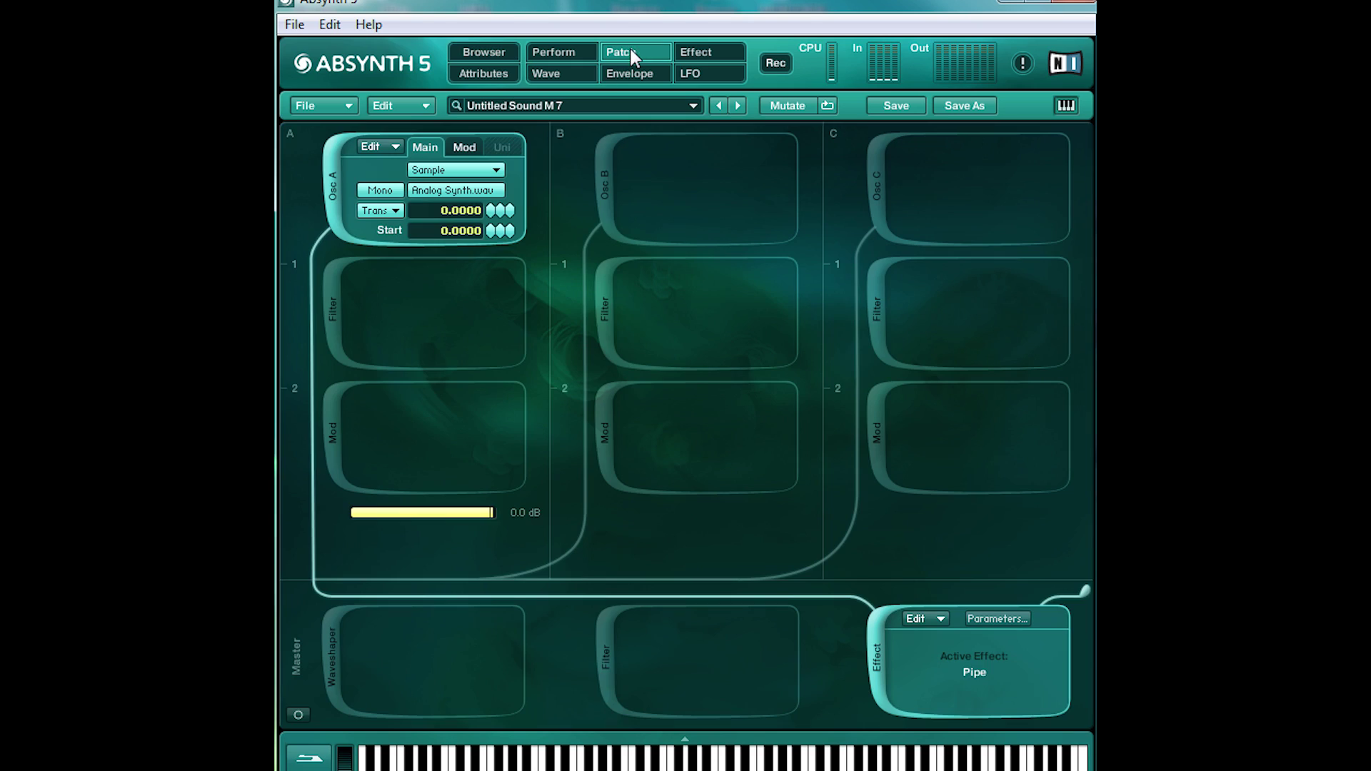
left_click(476, 169)
left_click(543, 201)
left_click(379, 211)
left_click(380, 212)
Enable the two modules below oscillator A in channel A and set both to LPF 2 Pole filters
left_click(340, 319)
left_click(443, 293)
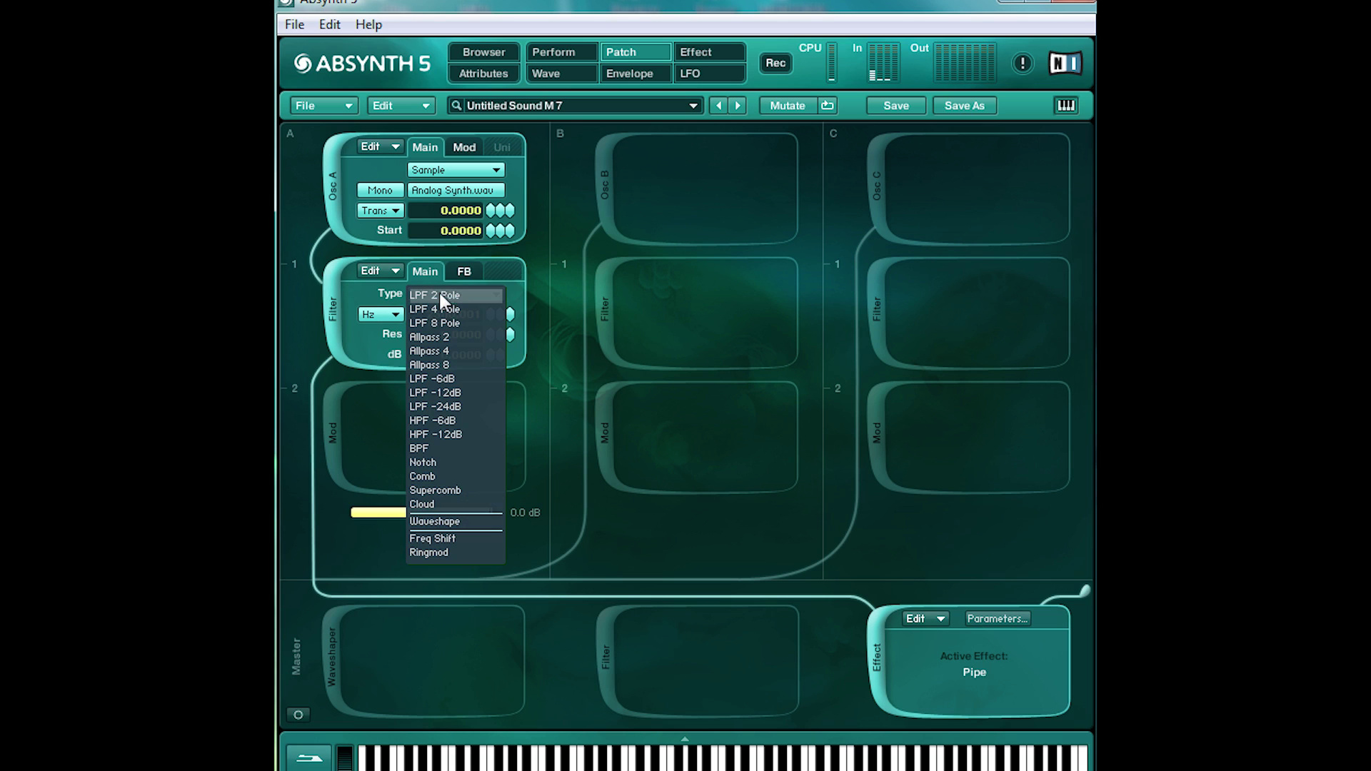
left_click(336, 396)
left_click(337, 401)
left_click(437, 418)
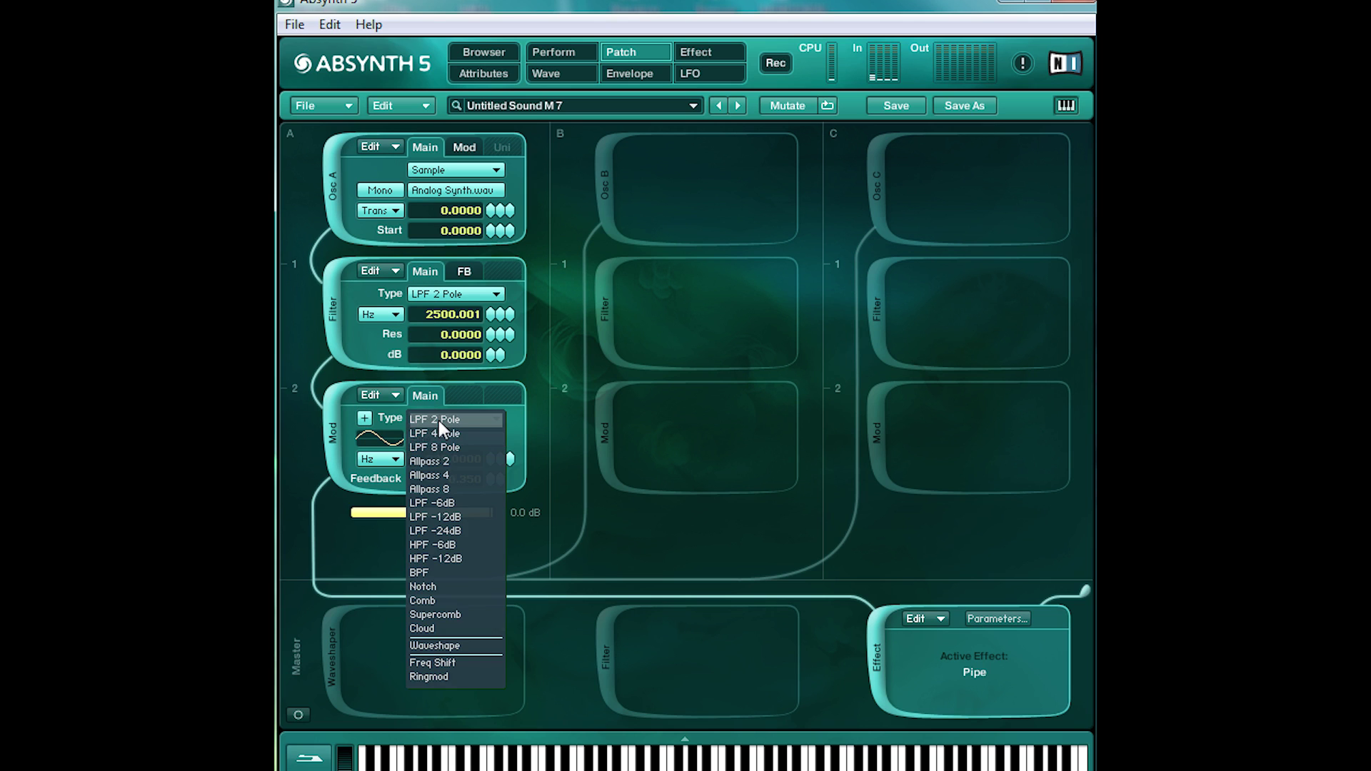
left_click(438, 421)
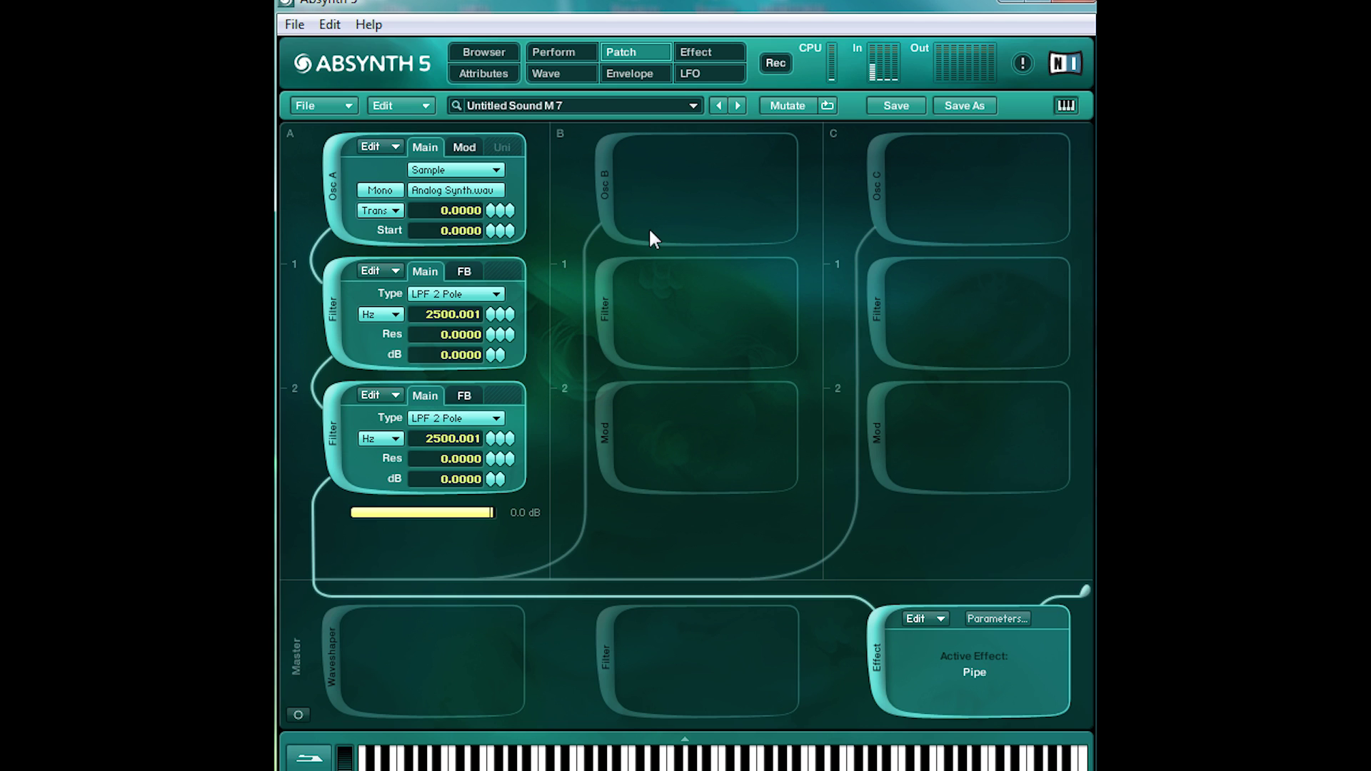
Load the Absolom sound from the envelope view and move the Oscil B Amp envelope's decay/sustain breakpoint to a much later time
left_click(612, 72)
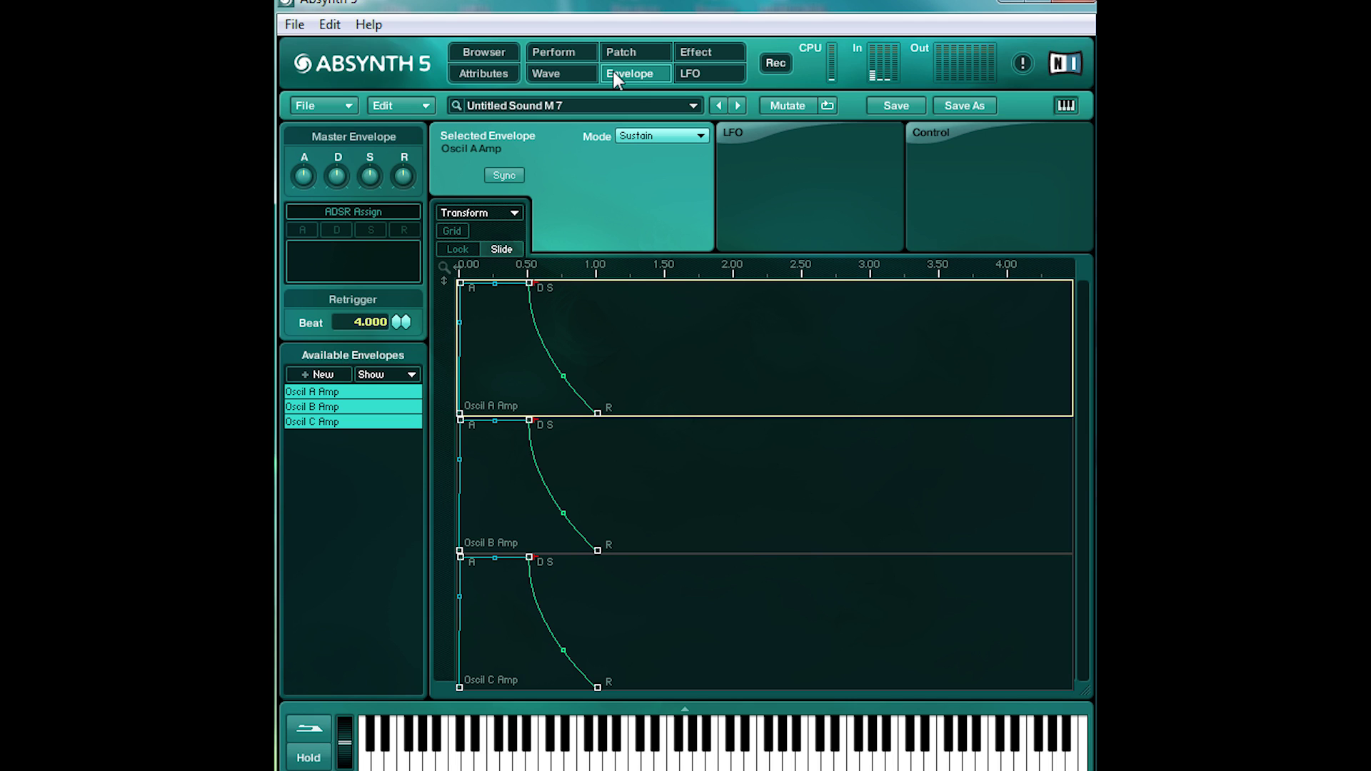
left_click(718, 107)
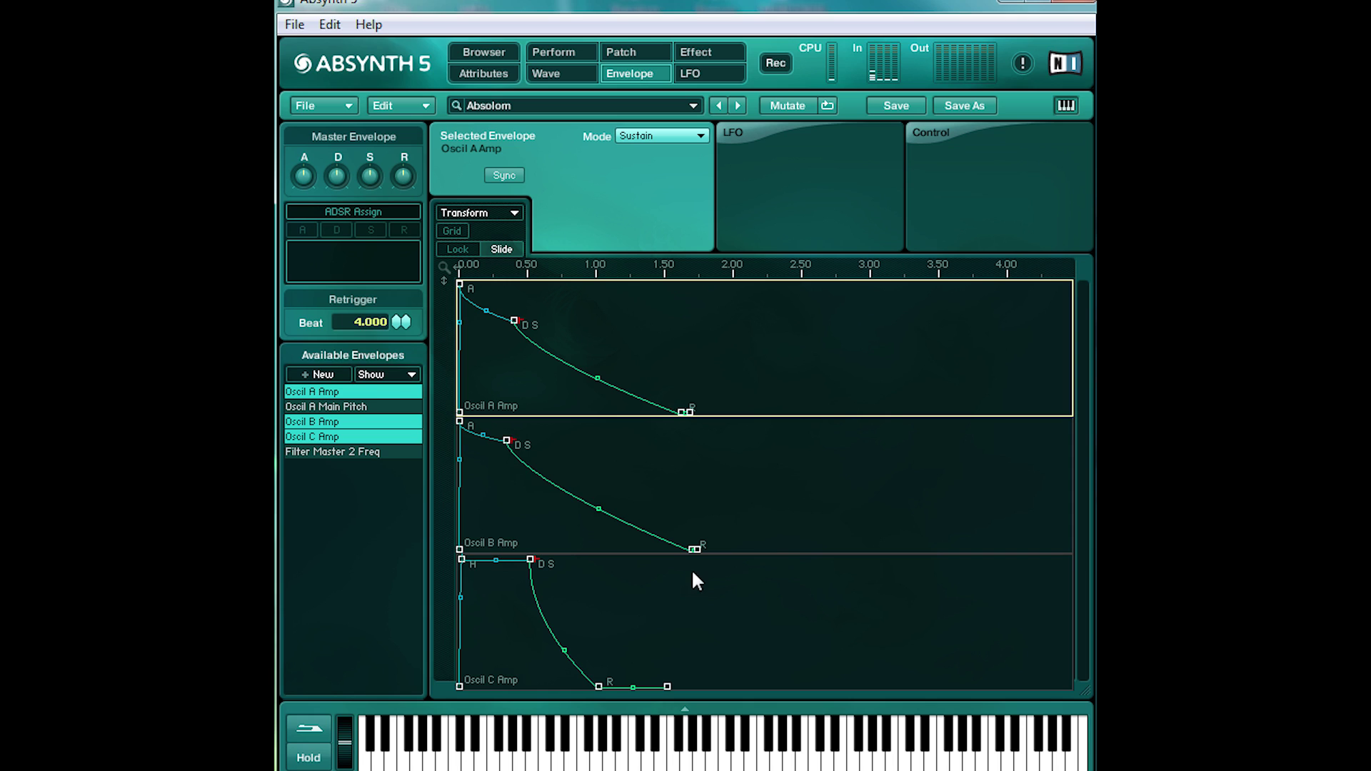
left_click(507, 441)
left_click_drag(507, 440, 743, 454)
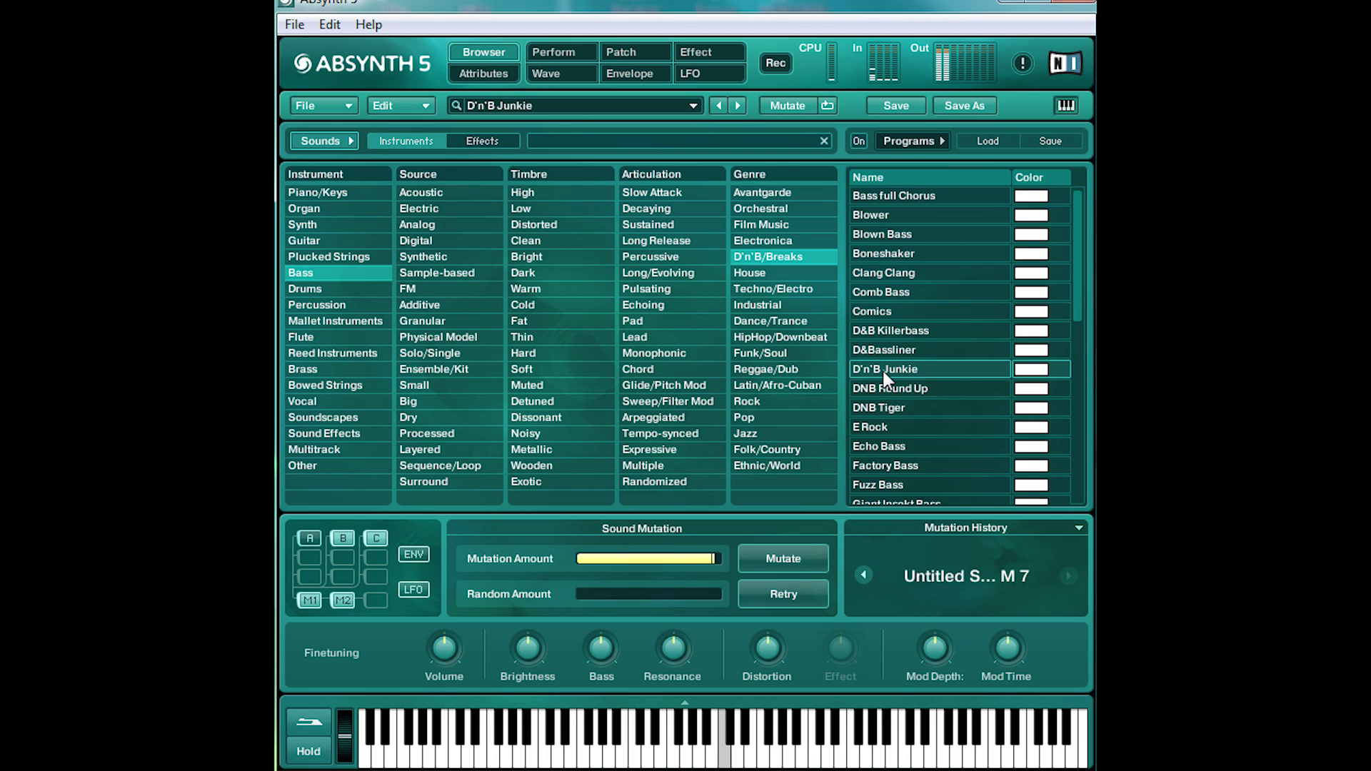
Audition presets under different attribute filters, including DNB Tiger among the D'n'B/Breaks basses and Liquid Metal Lead among the monophonic pop synths
left_click(895, 414)
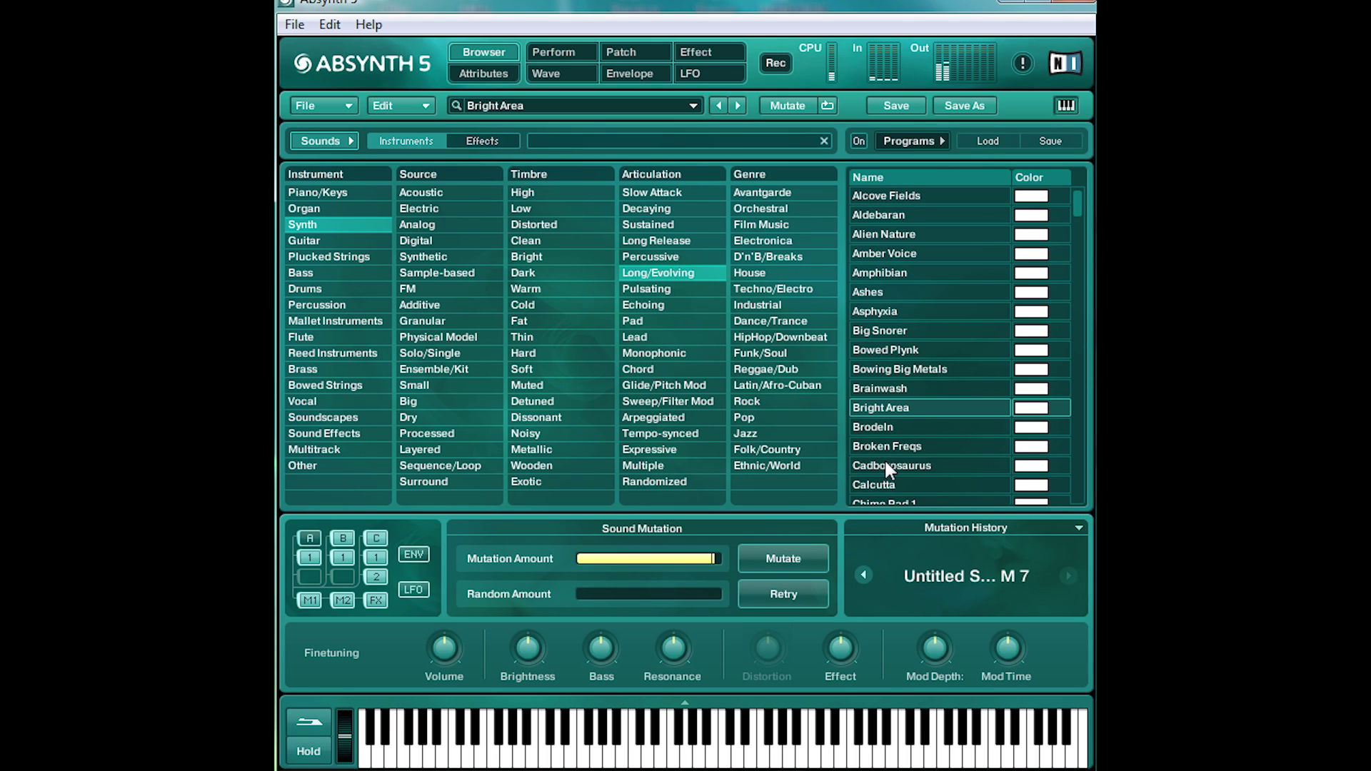
left_click(773, 402)
left_click(923, 194)
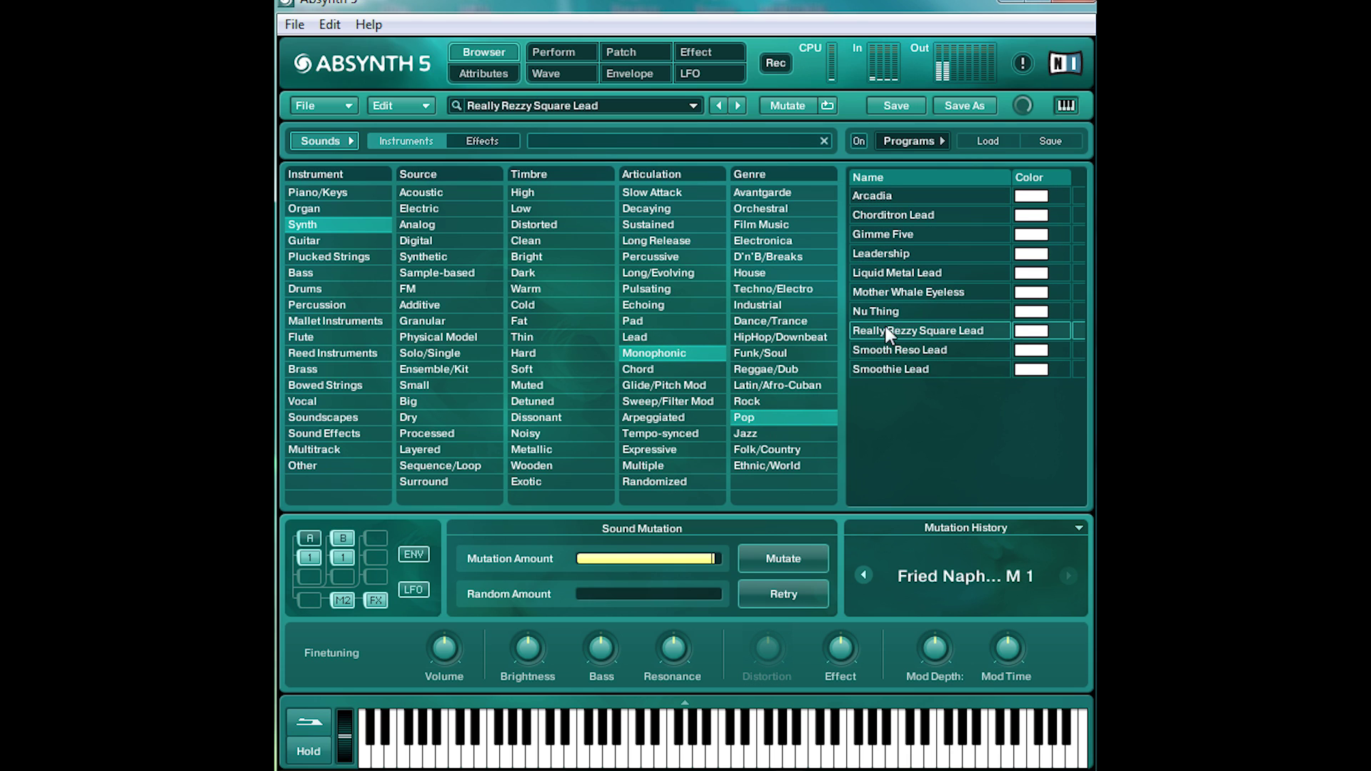
left_click(887, 276)
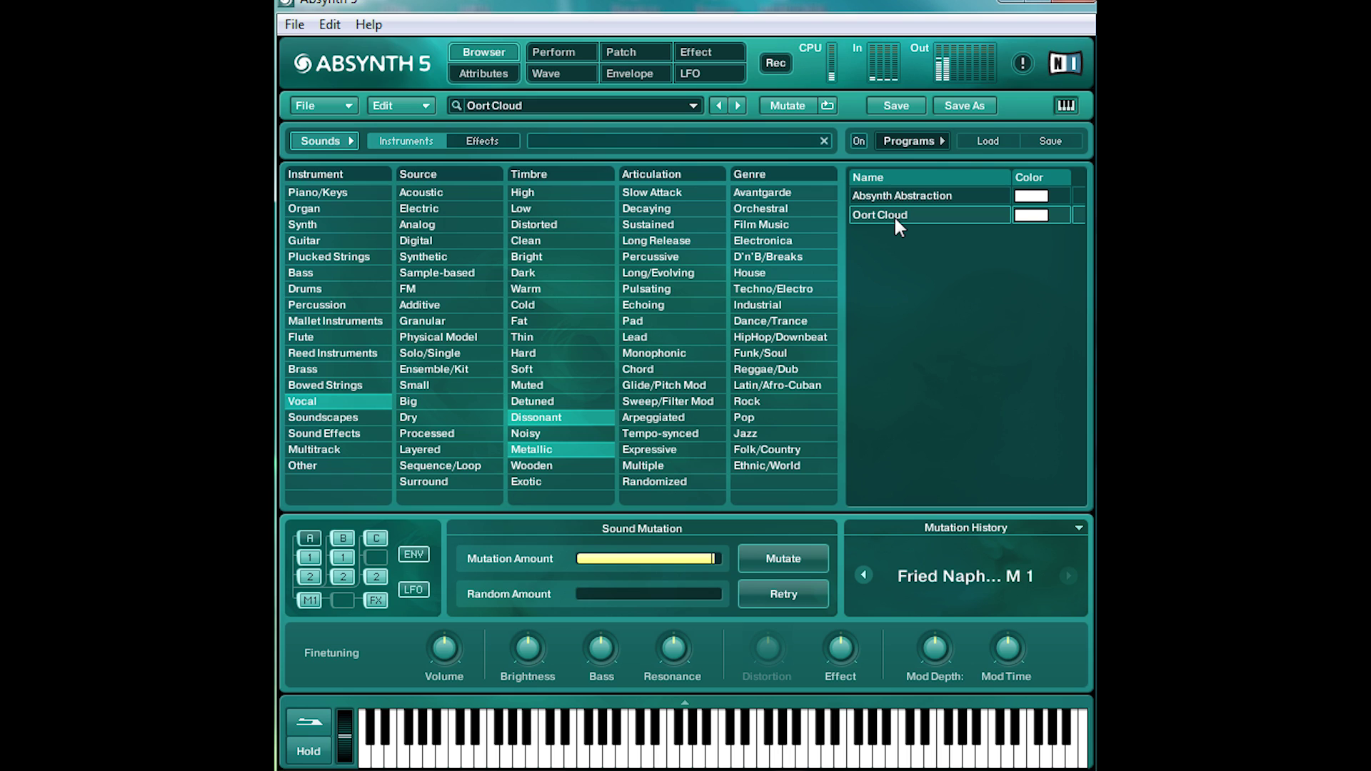
left_click(548, 455)
Audition the Industrial genre presets Arch-Vasic-Bass, "Beach Party, Later", Deathtoungue and Dentalbeat
left_click(932, 332)
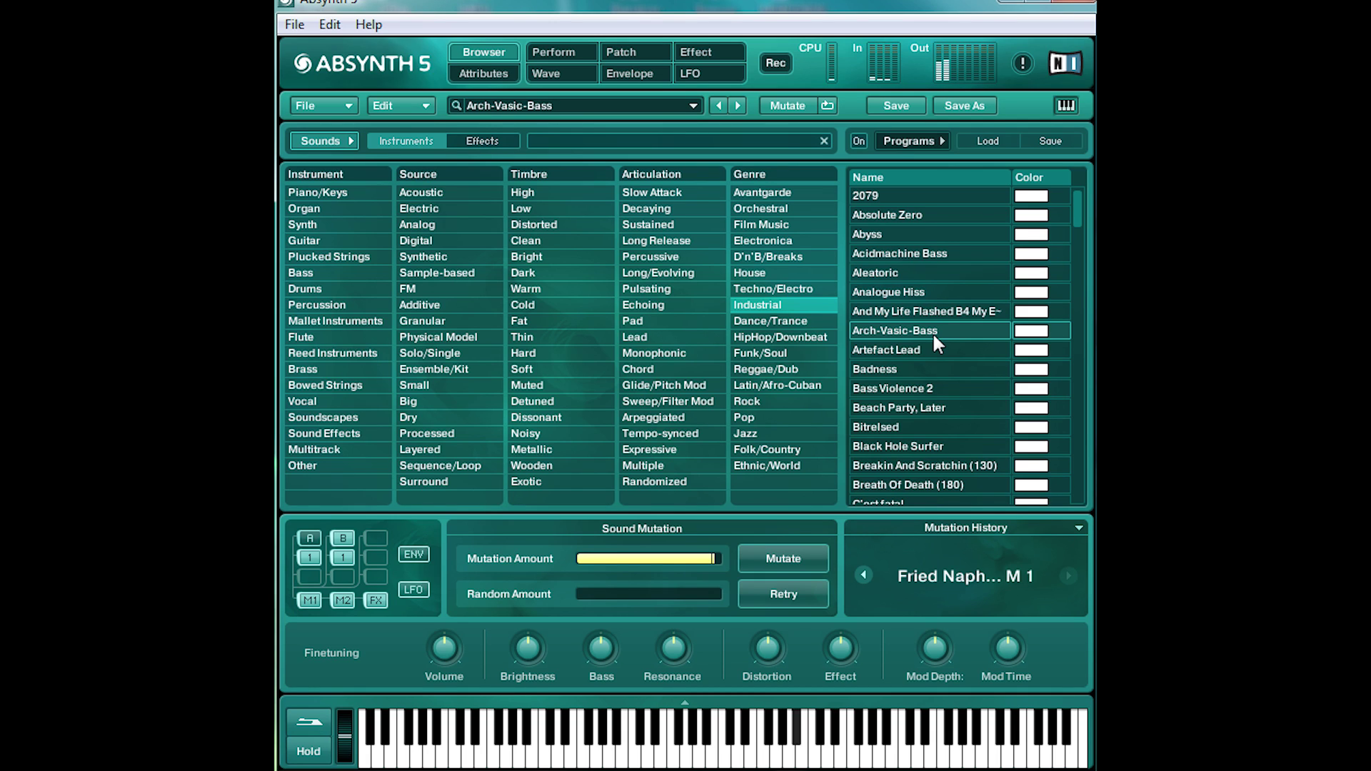
left_click(940, 408)
scroll(940, 409, "down", 7)
left_click(894, 385)
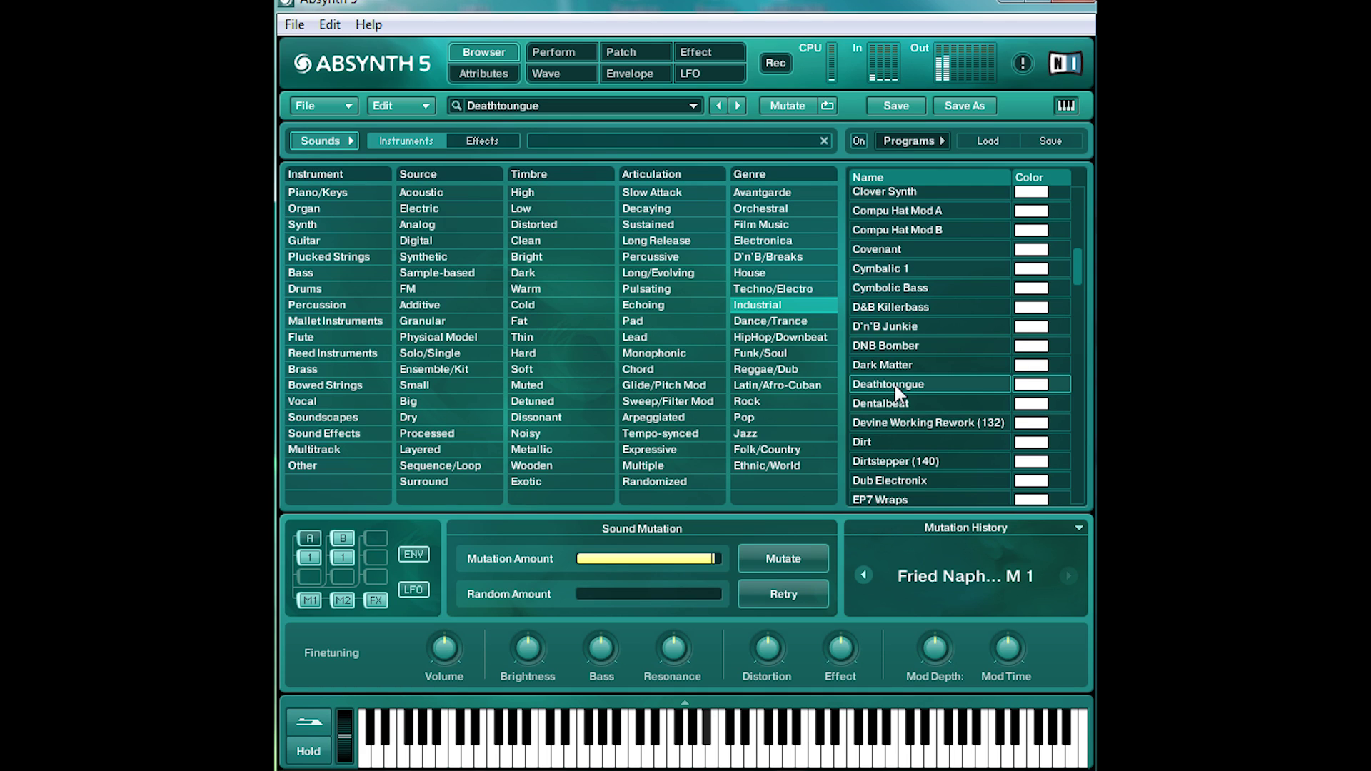
left_click(897, 404)
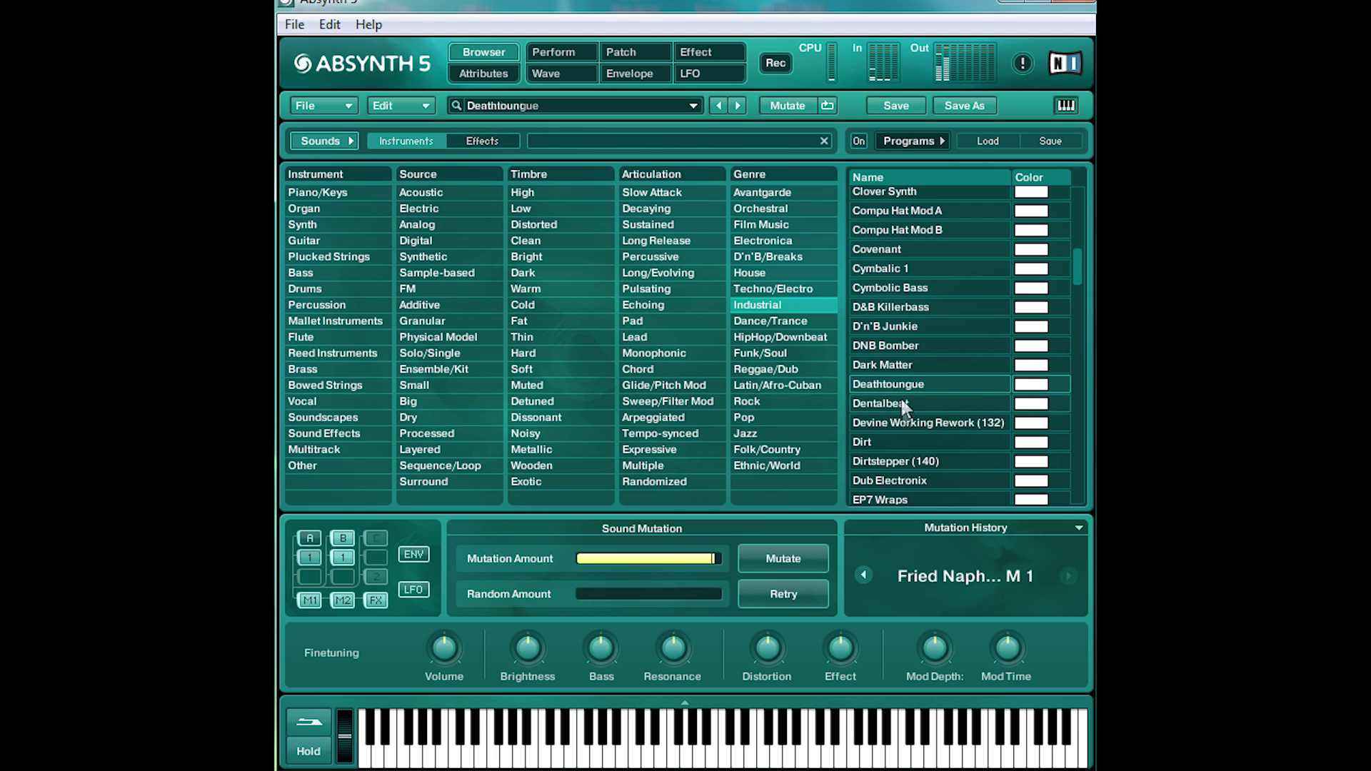
scroll(903, 411, "down", 5)
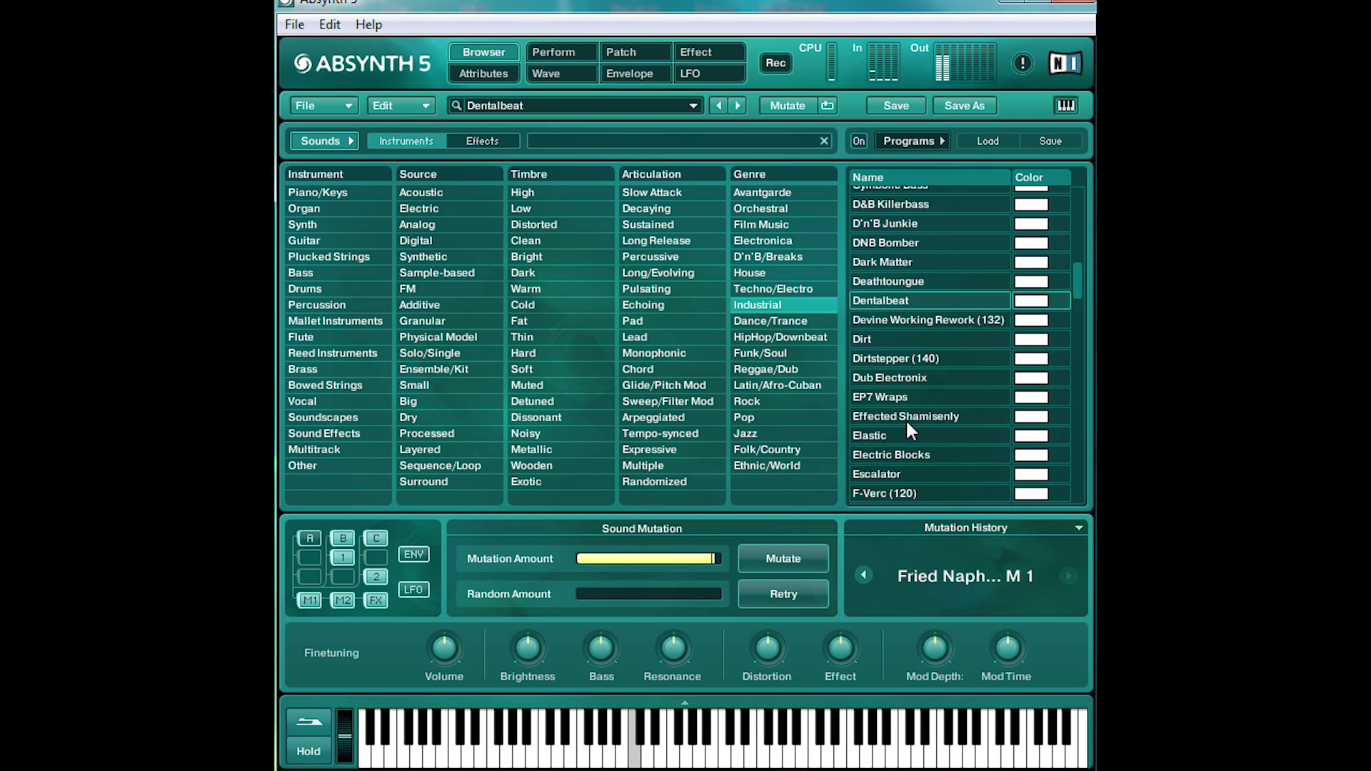
scroll(927, 443, "down", 3)
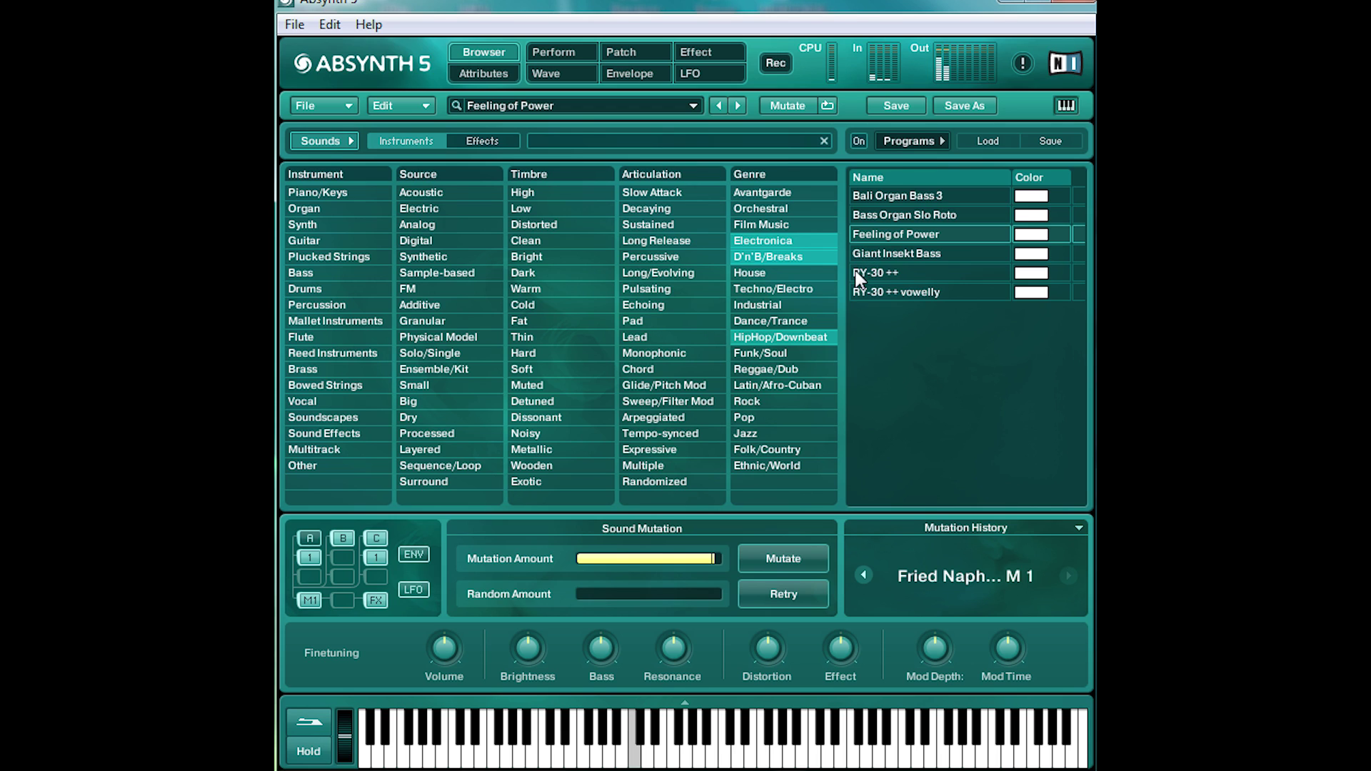
Audition the Kammersutra and Pen Expers presets from the combined Electronica and D'n'B/Breaks genres
left_click(907, 430)
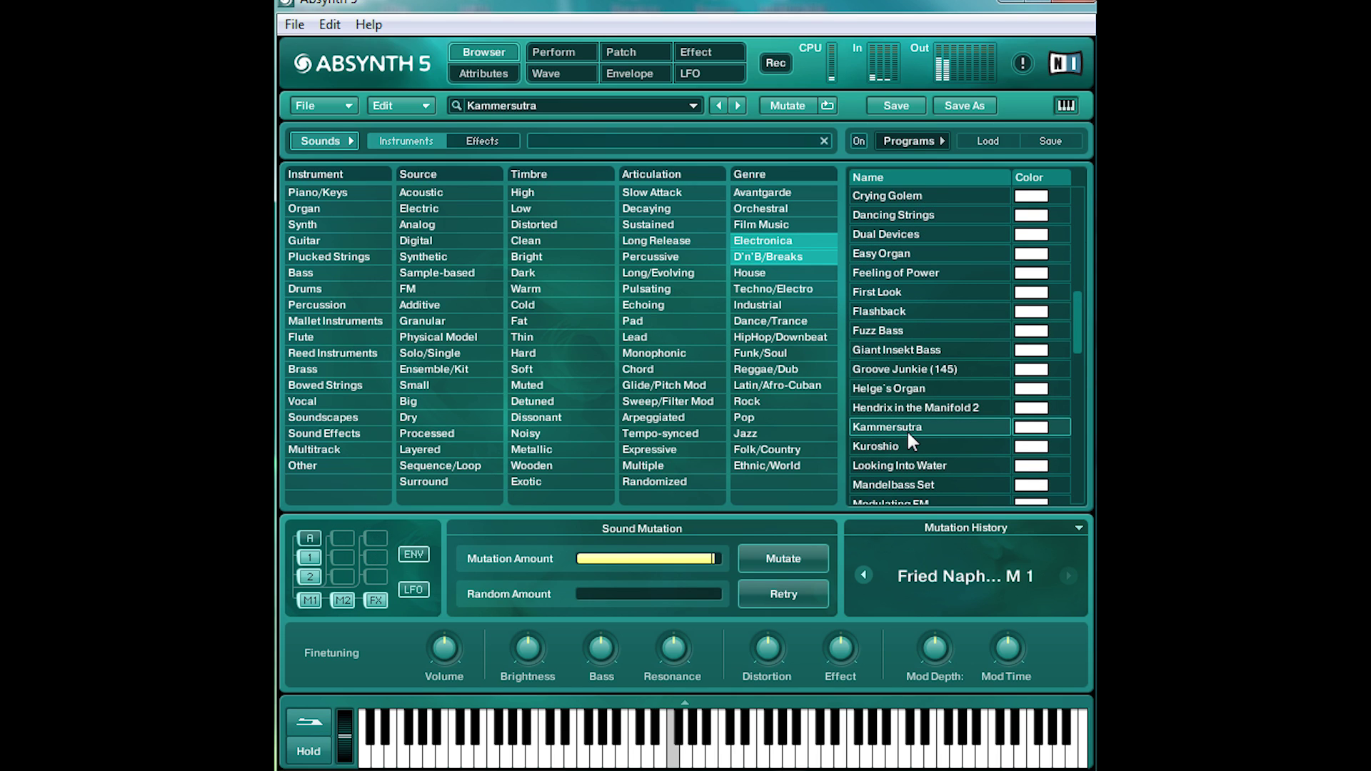
scroll(890, 464, "down", 3)
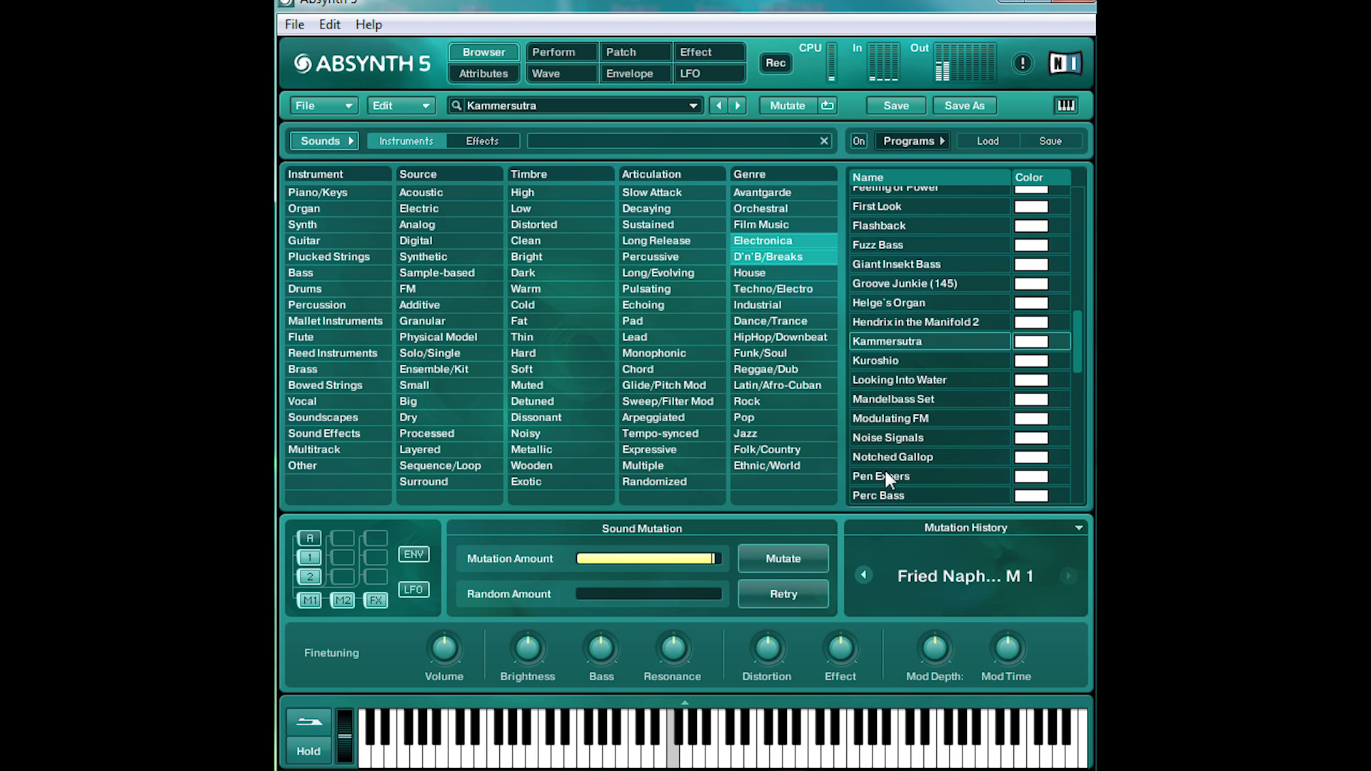
scroll(918, 433, "down", 2)
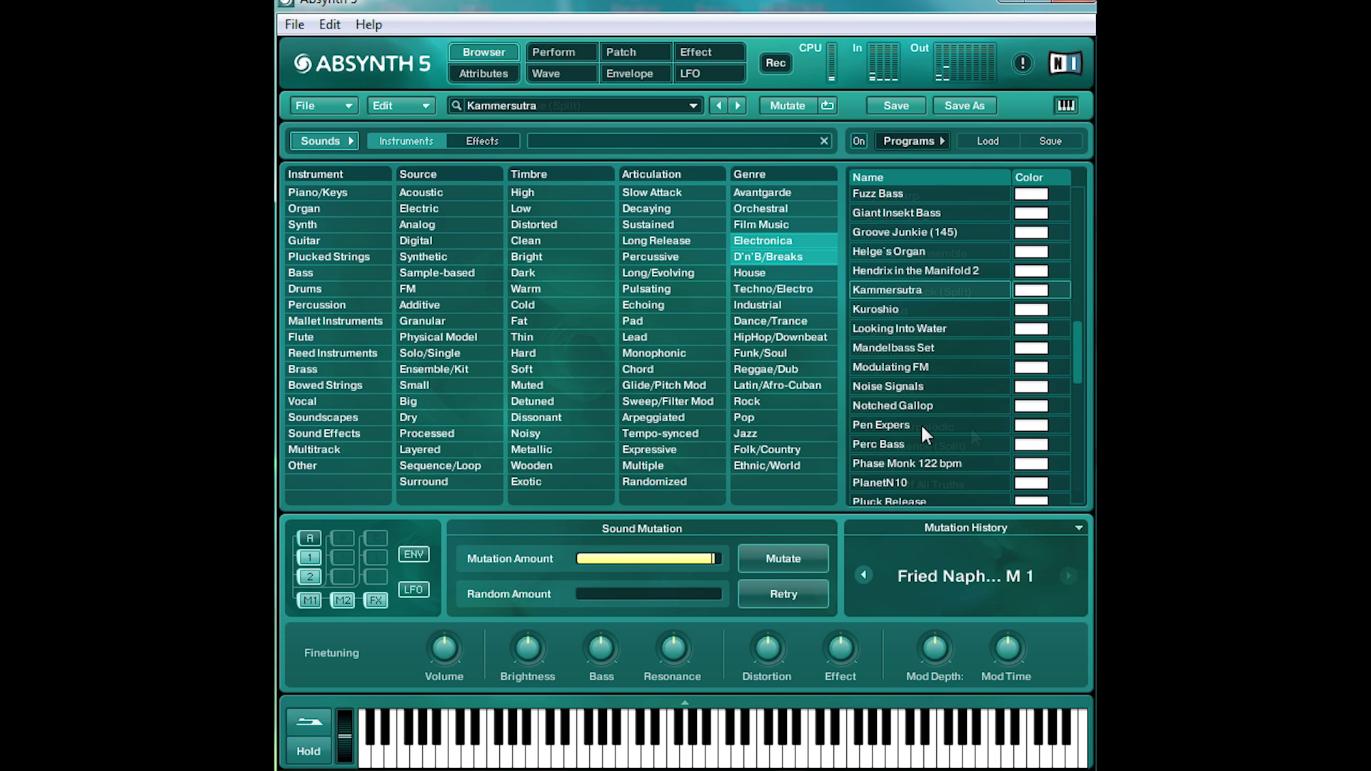
left_click(920, 423)
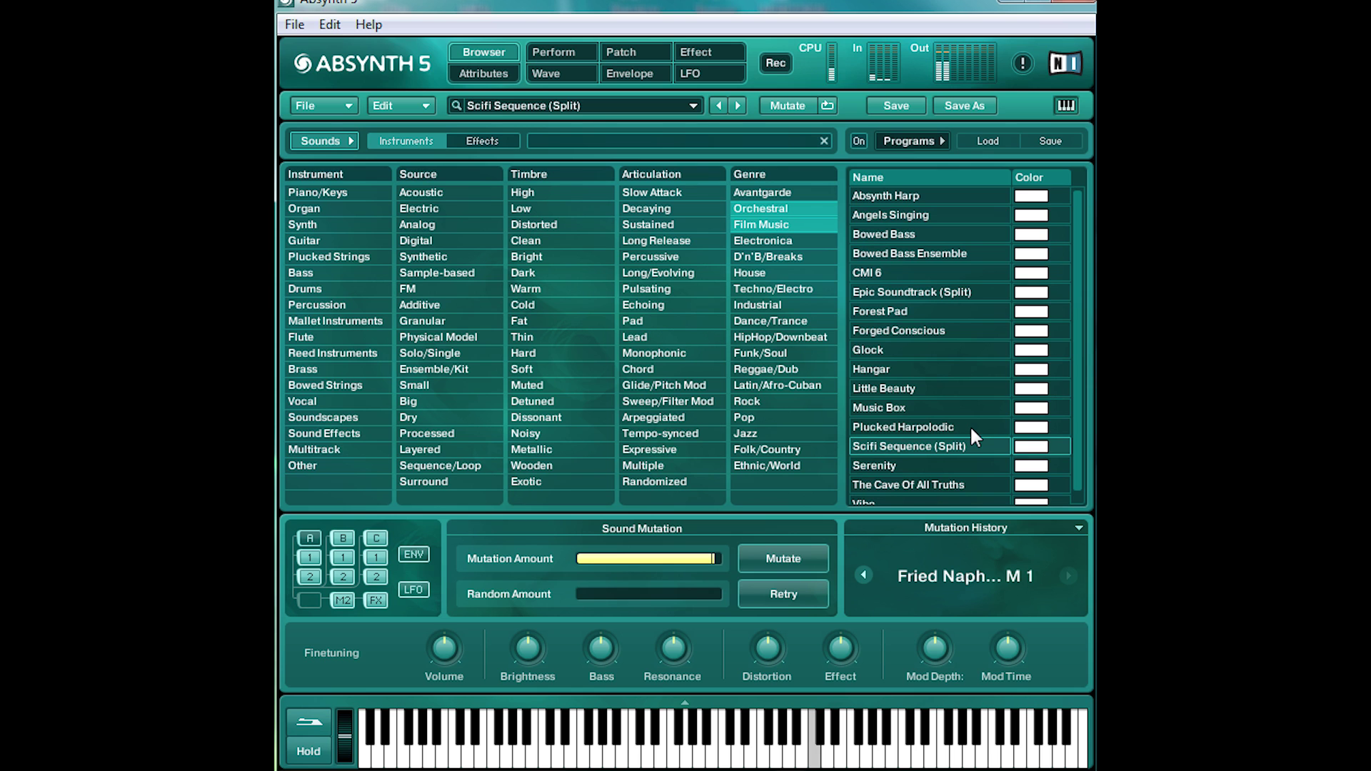